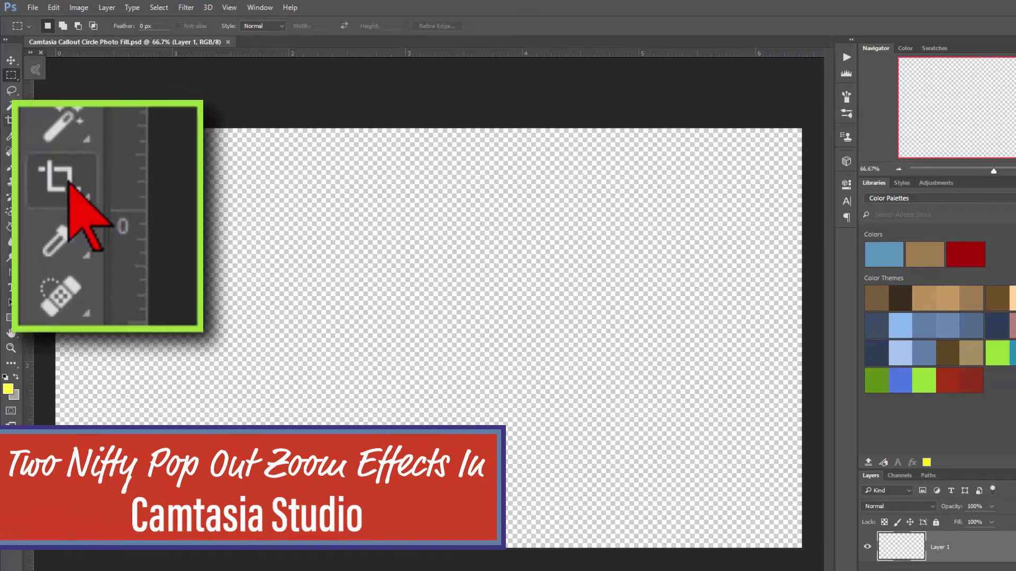
# Step: Finish the Photoshop mask demo and show the Camtasia project with the recording on Track 2
pyautogui.press('c')
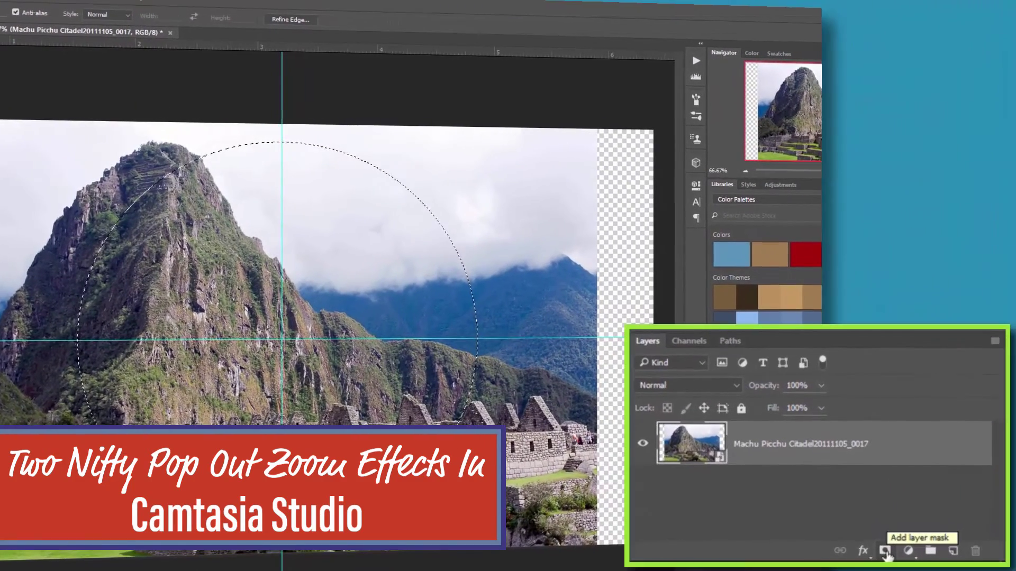
pyautogui.click(885, 550)
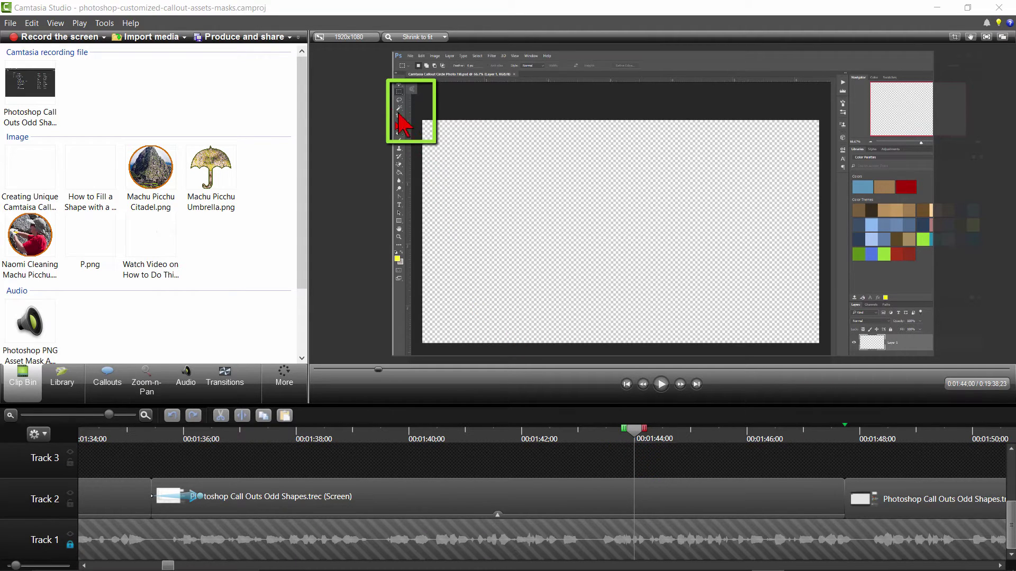
# Step: Try a Zoom-n-Pan zoom, then reset it to fit at 110% scale
pyautogui.click(146, 381)
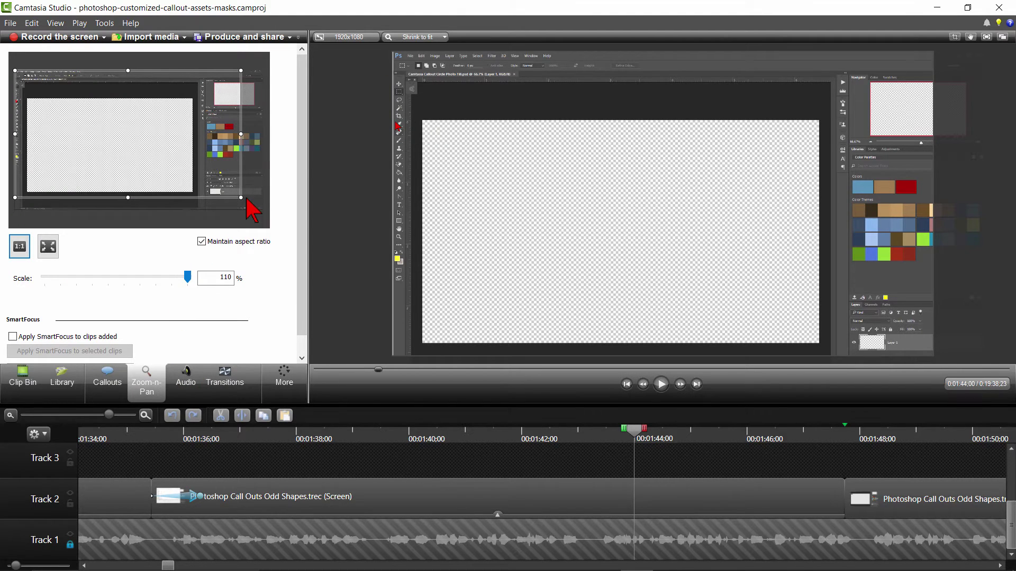
pyautogui.moveTo(240, 198)
pyautogui.mouseDown()
pyautogui.moveTo(139, 143)
pyautogui.moveTo(129, 149)
pyautogui.moveTo(219, 212)
pyautogui.mouseUp()
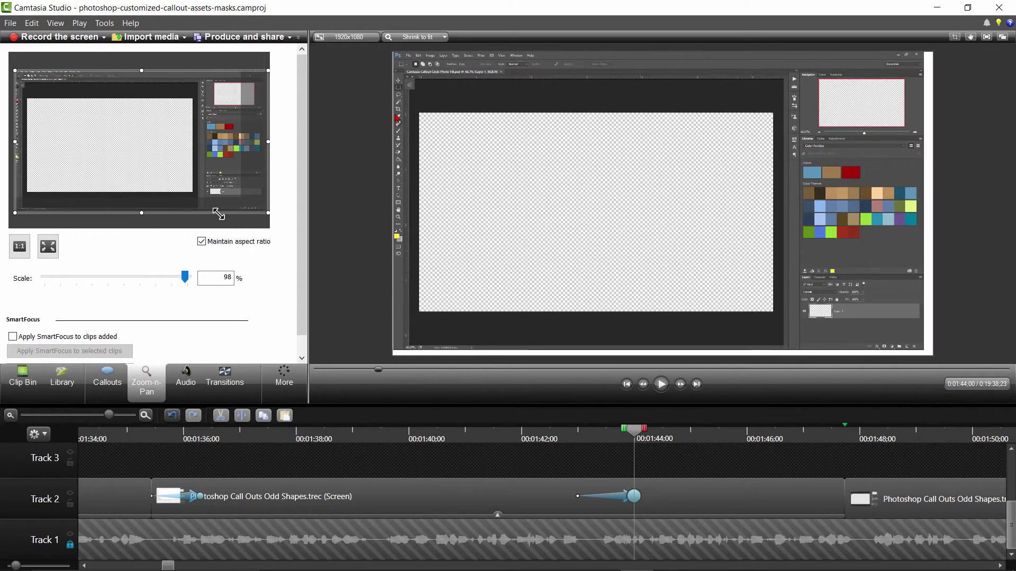
pyautogui.click(48, 247)
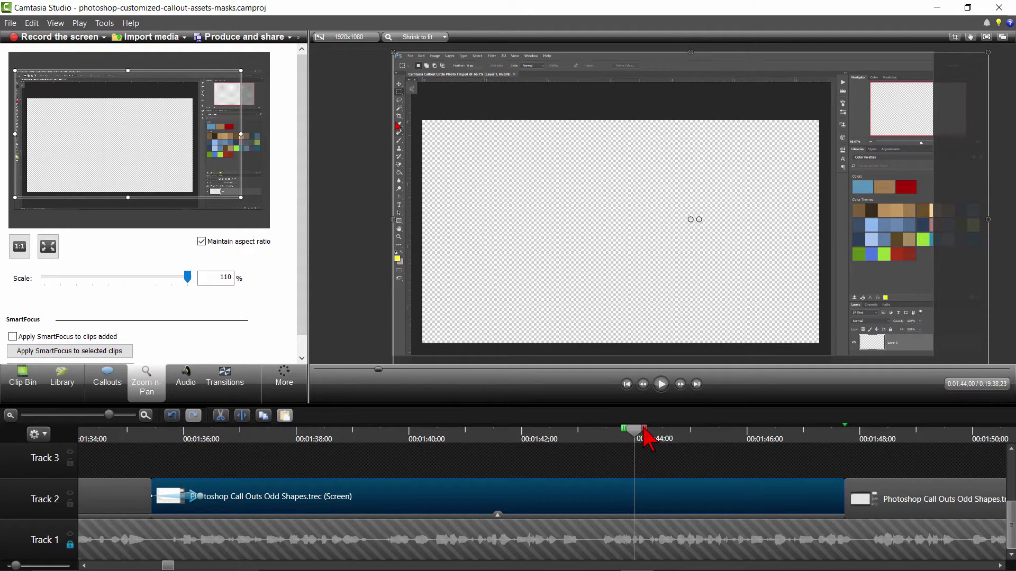
# Step: Copy the 1:44–1:47 range of the recording and paste it onto Track 3
pyautogui.moveTo(645, 433); pyautogui.dragTo(846, 435)
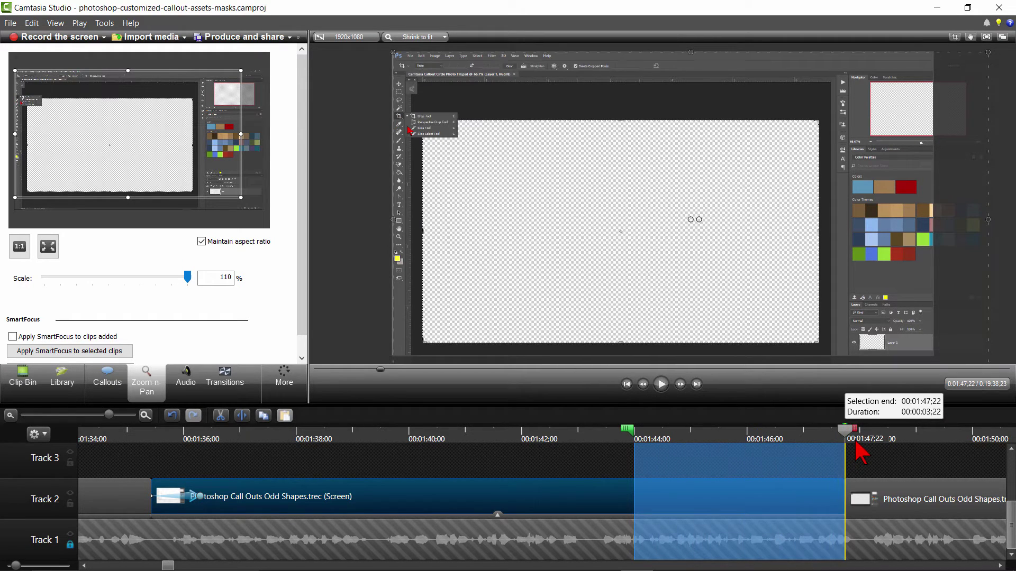
pyautogui.rightClick(739, 475)
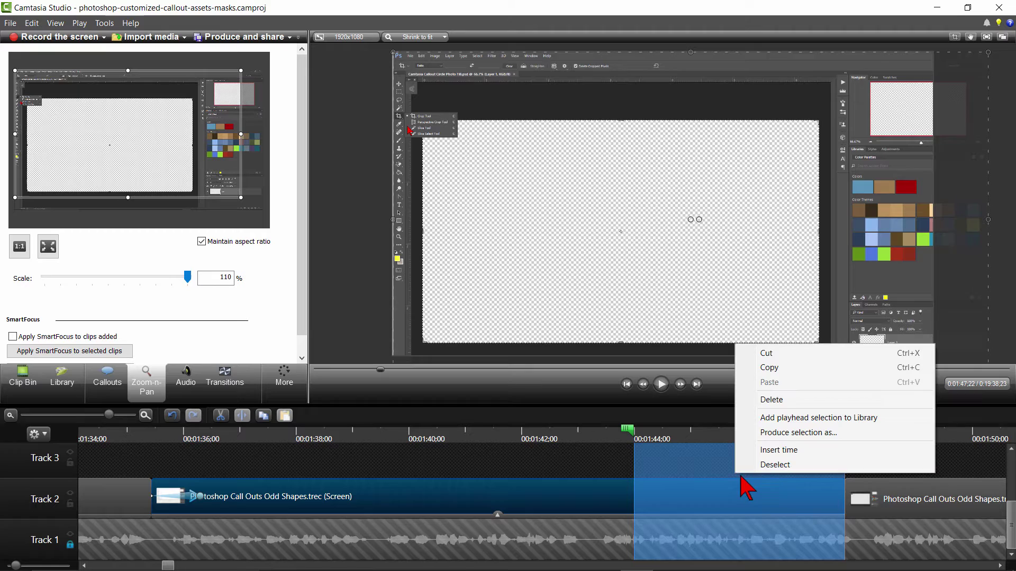
pyautogui.click(781, 369)
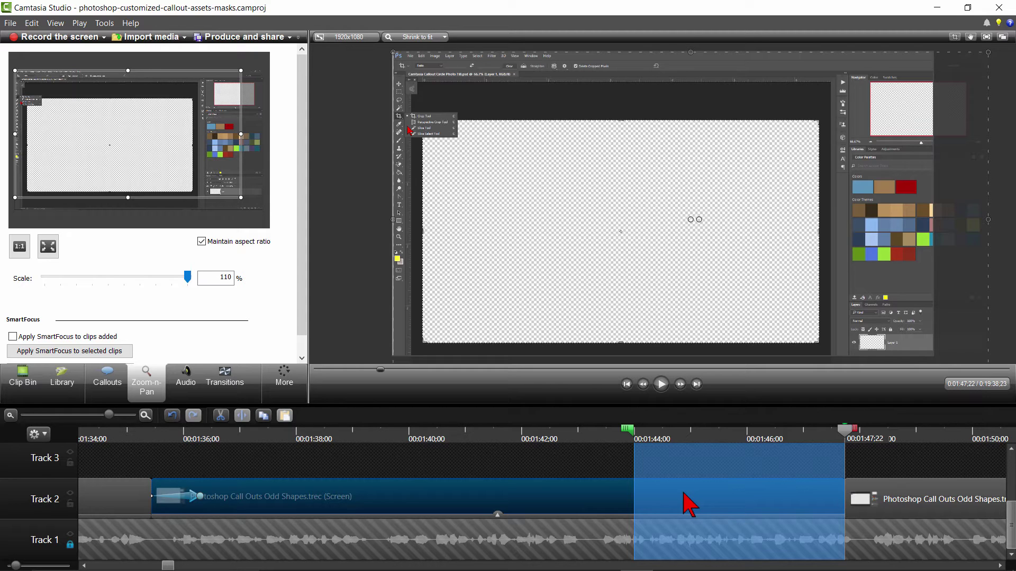
pyautogui.doubleClick(636, 432)
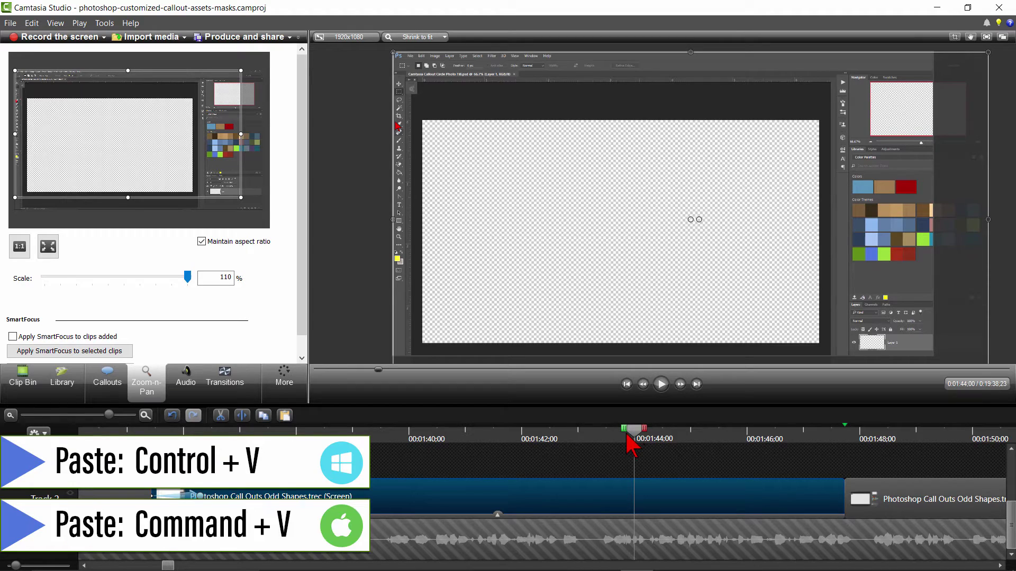
pyautogui.hotkey('ctrl', 'v')
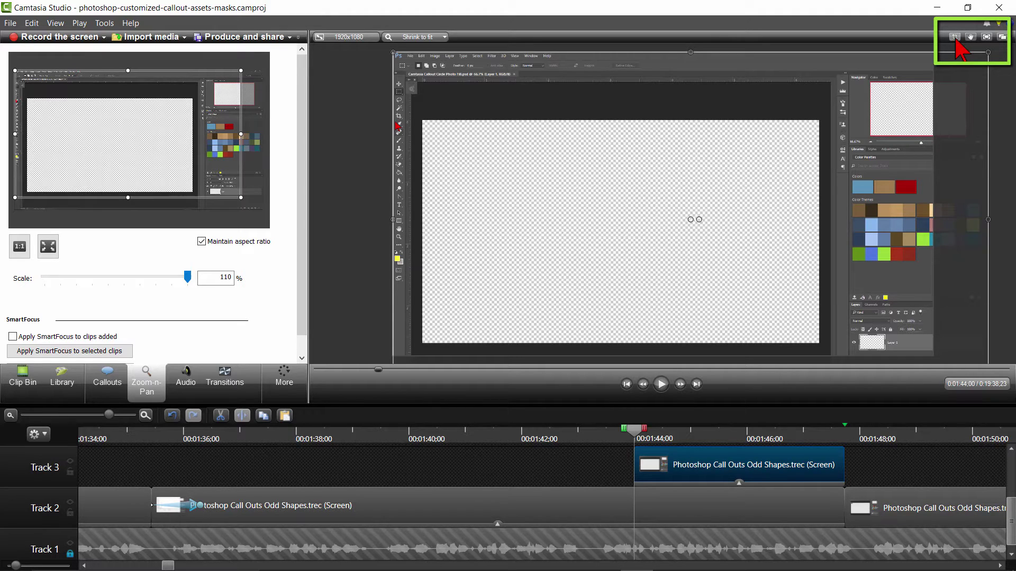
# Step: Crop the Track 3 copy to Photoshop's tool column and shrink the preview to fit
pyautogui.click(955, 37)
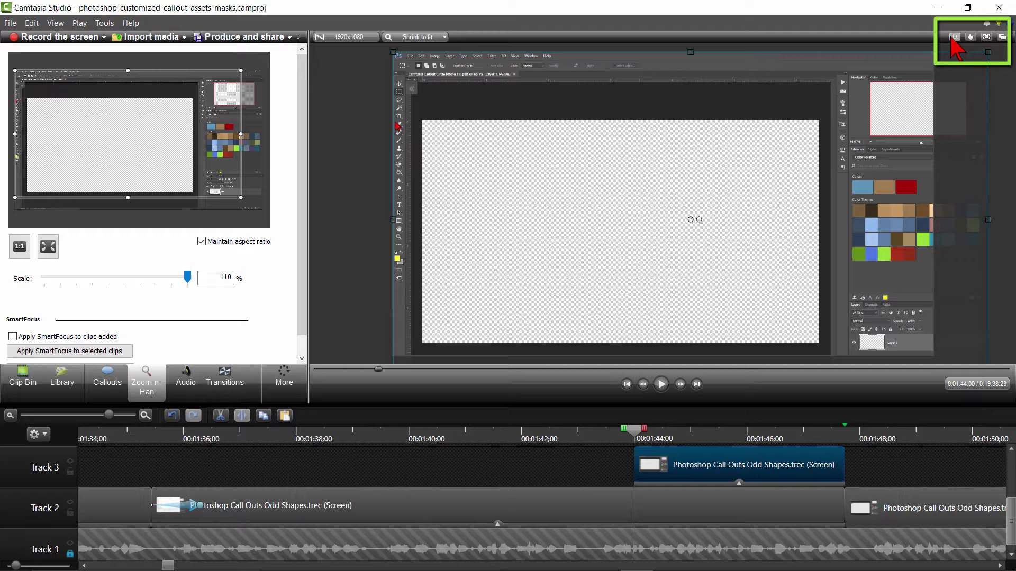
pyautogui.click(955, 38)
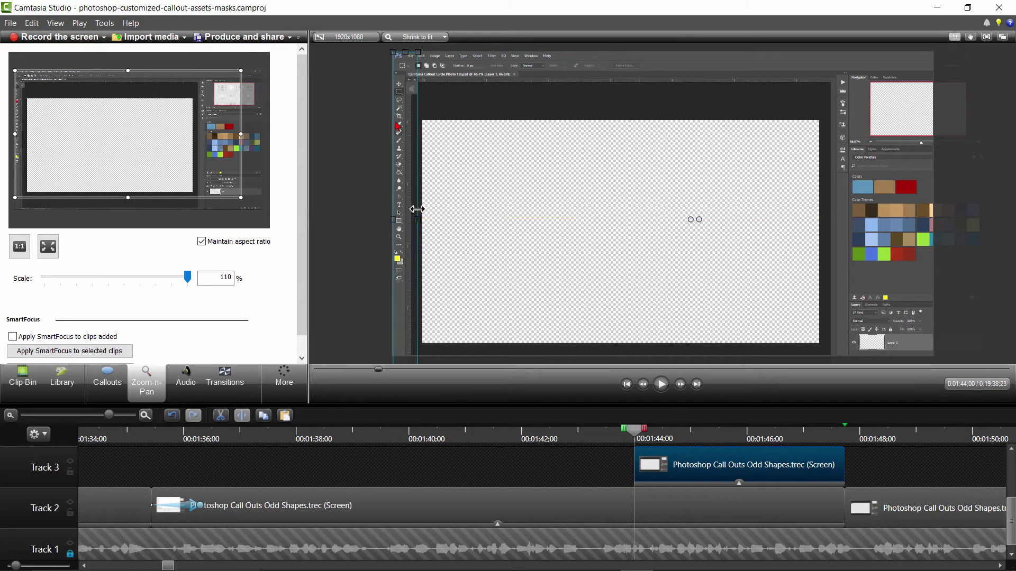
pyautogui.scroll(-2, 404, 55)
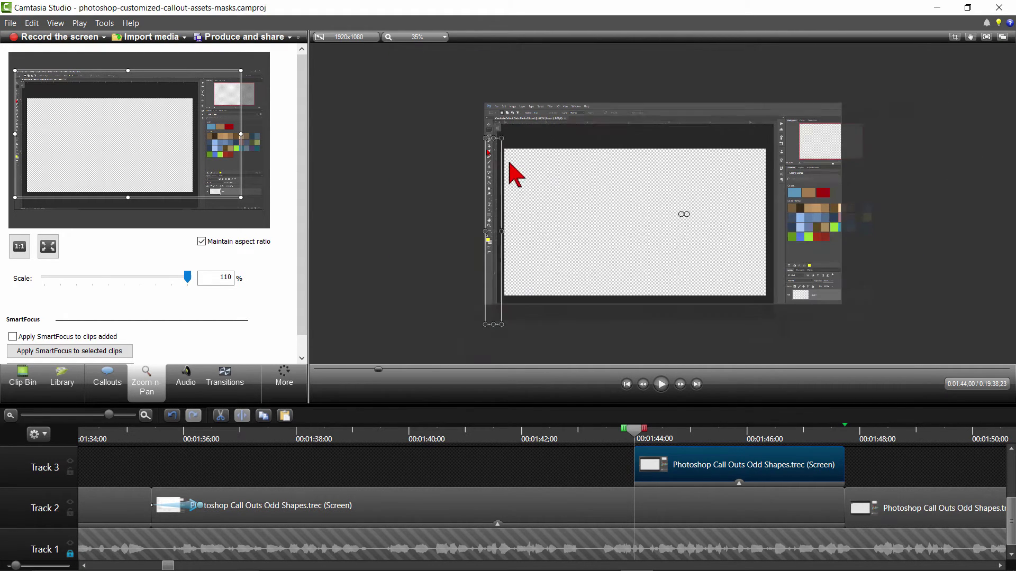
pyautogui.click(437, 38)
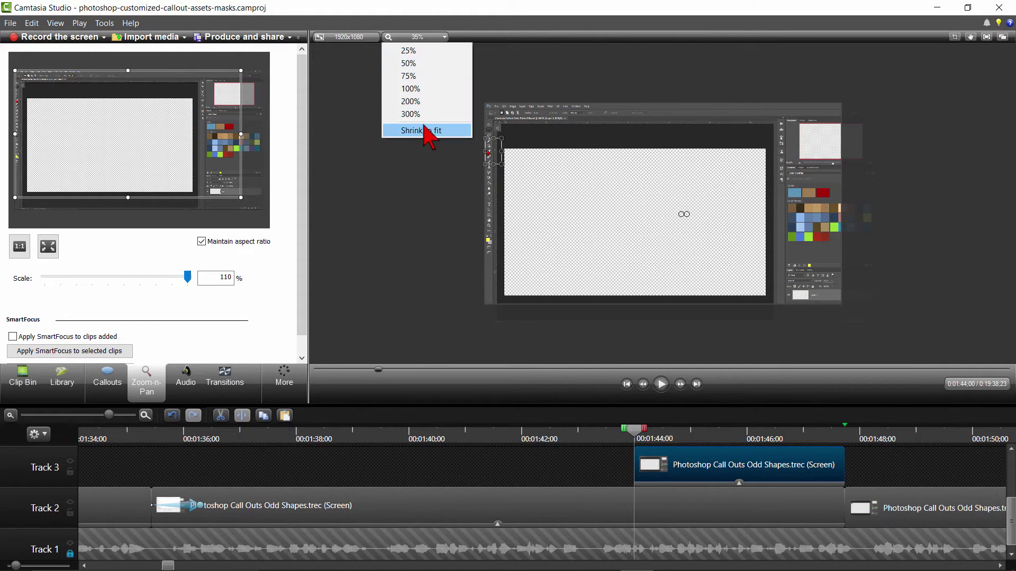
pyautogui.click(426, 129)
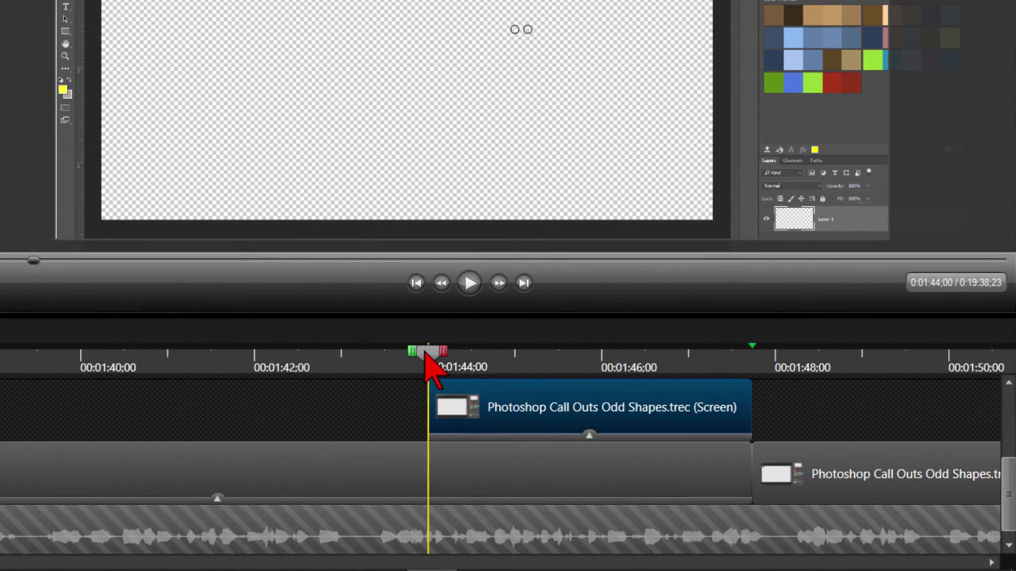
# Step: Add zoom animations at the start and near the end of the Track 3 clip
pyautogui.moveTo(429, 361); pyautogui.dragTo(462, 365)
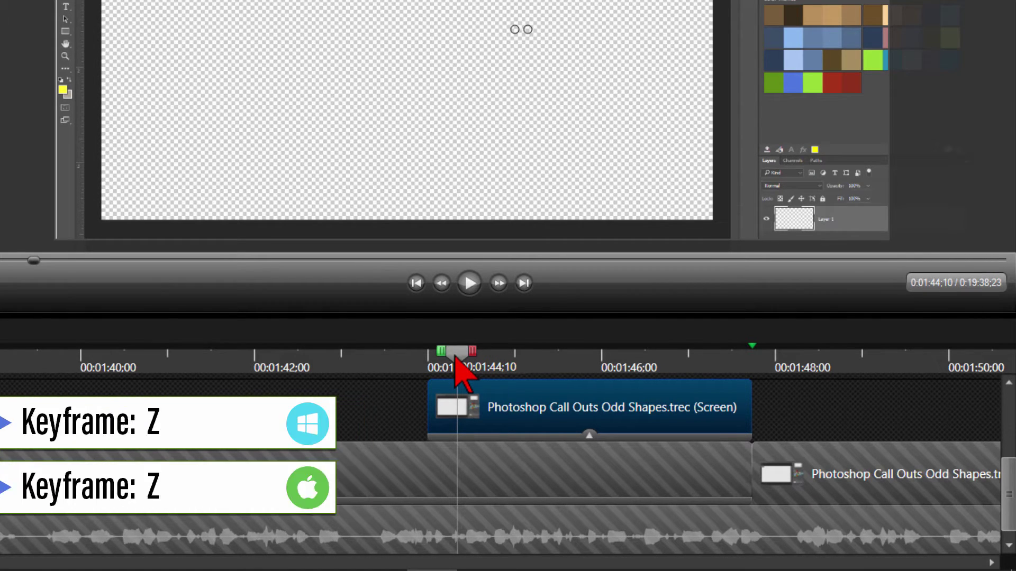
pyautogui.press('z')
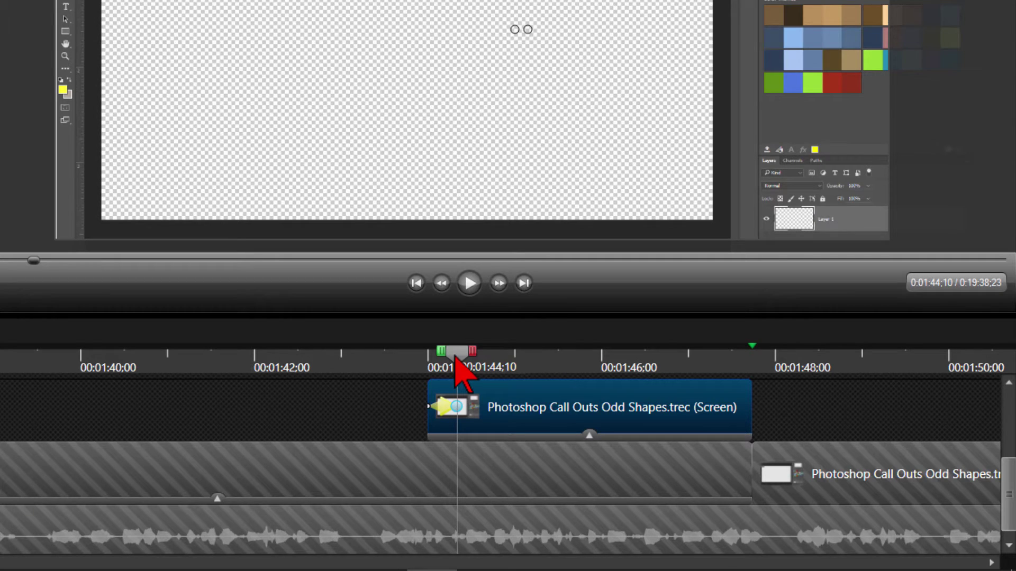
pyautogui.moveTo(456, 361); pyautogui.dragTo(721, 361)
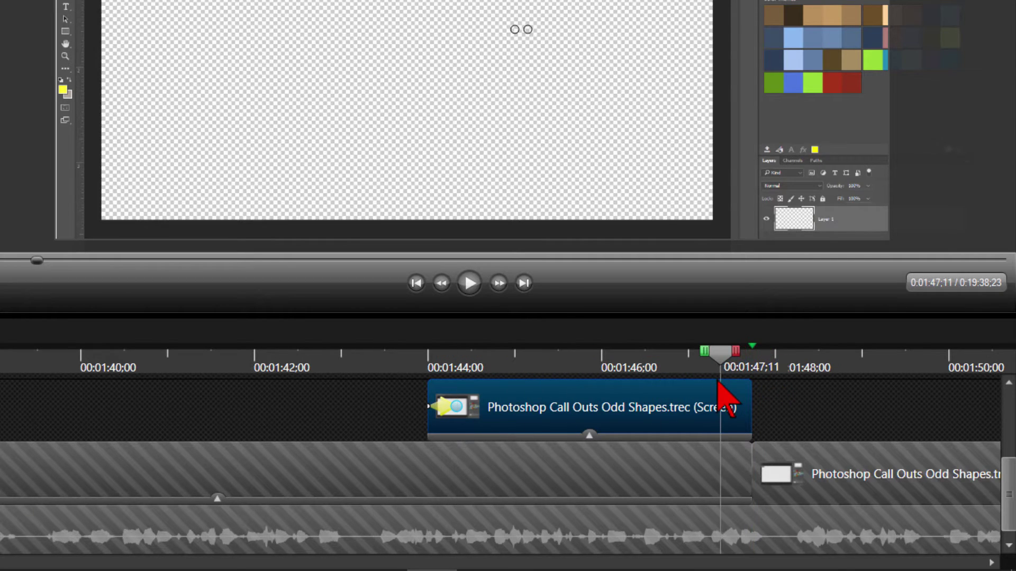
pyautogui.press('z')
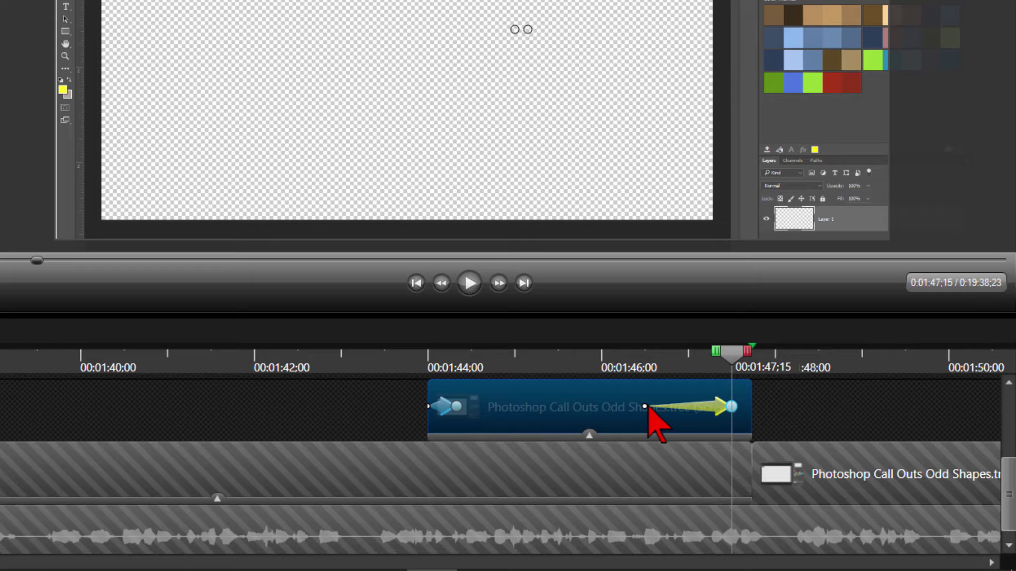
# Step: Shift the ending zoom animation later, then return the playhead to 1:45;00
pyautogui.moveTo(647, 408); pyautogui.dragTo(708, 411)
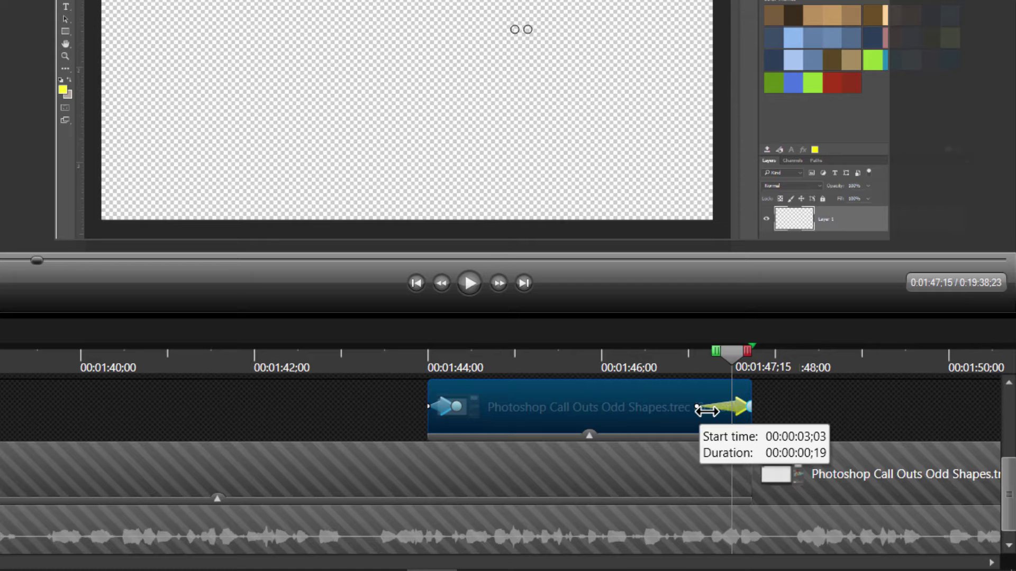
pyautogui.moveTo(707, 410); pyautogui.dragTo(707, 410)
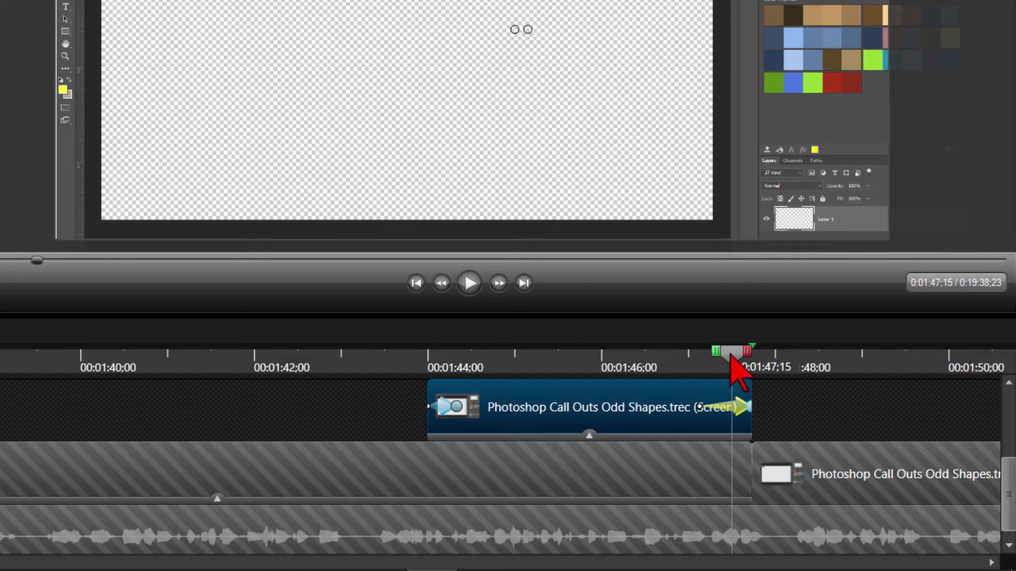
pyautogui.moveTo(734, 353); pyautogui.dragTo(564, 388)
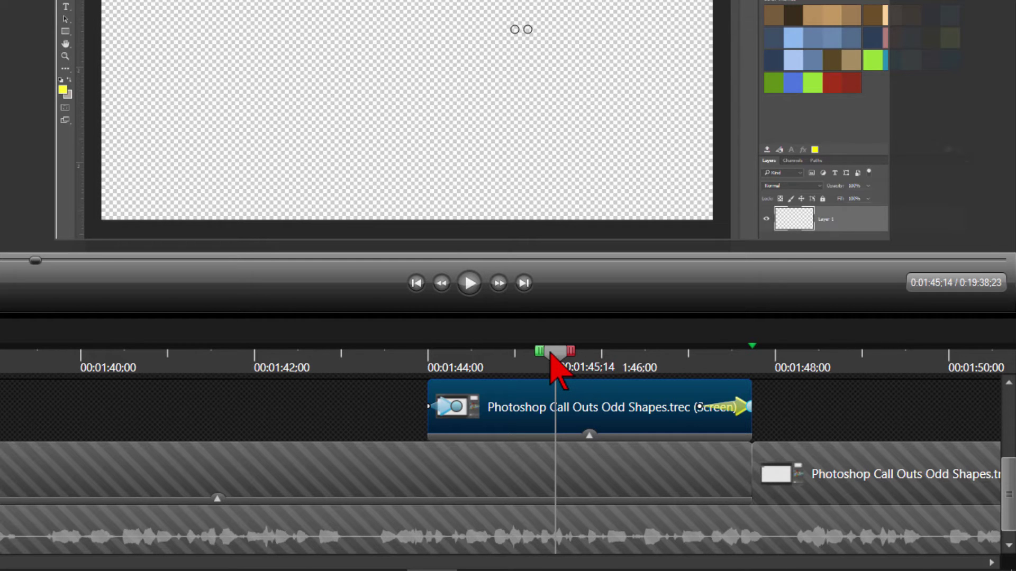
pyautogui.moveTo(556, 353)
pyautogui.mouseDown()
pyautogui.moveTo(519, 377)
pyautogui.moveTo(550, 357)
pyautogui.mouseUp()
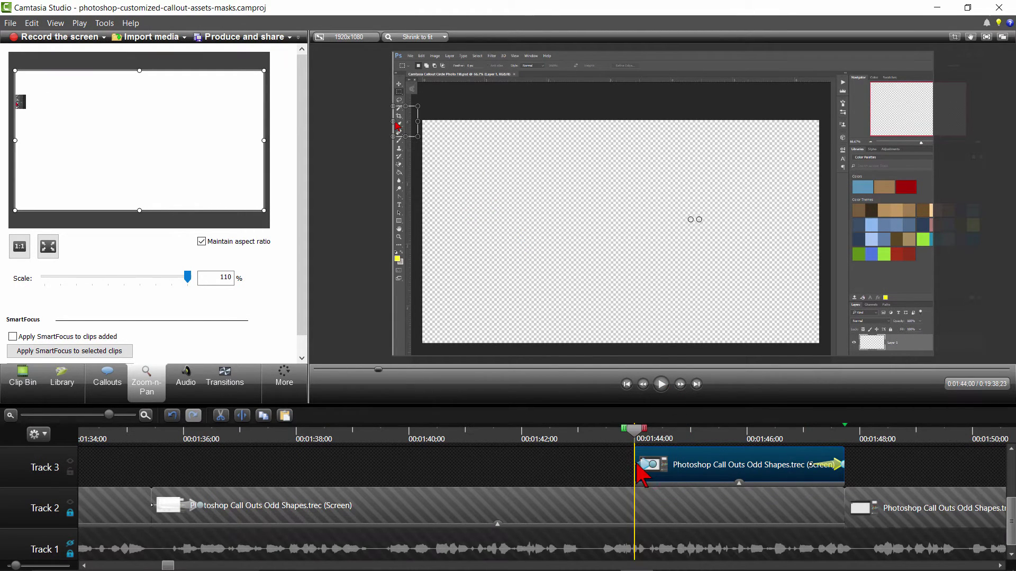
# Step: Play from 1:44 to watch the tool strip pop out to 420%
pyautogui.click(661, 383)
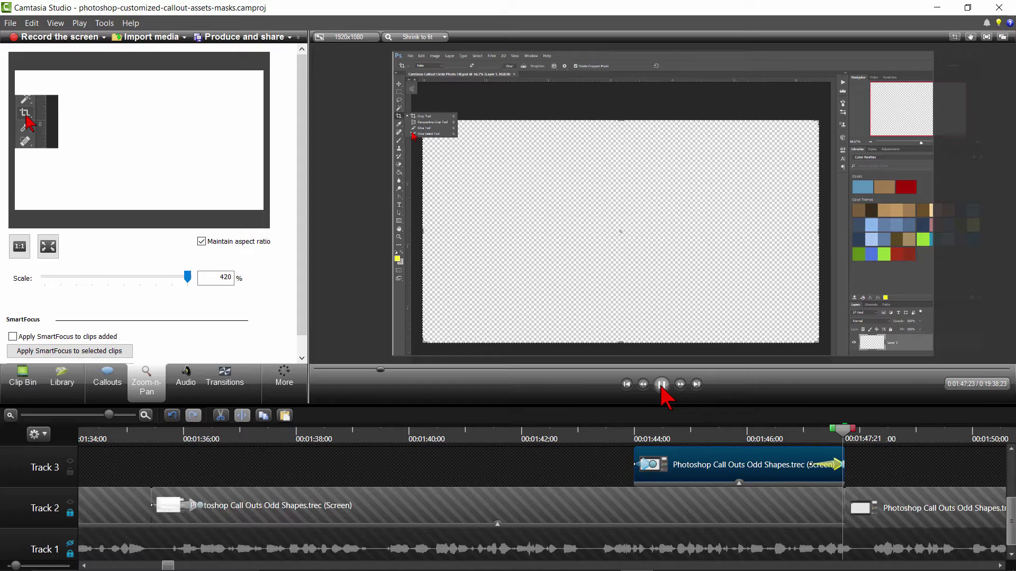
# Step: Pause playback and split the Track 3 clip at 1:44;12
pyautogui.click(664, 383)
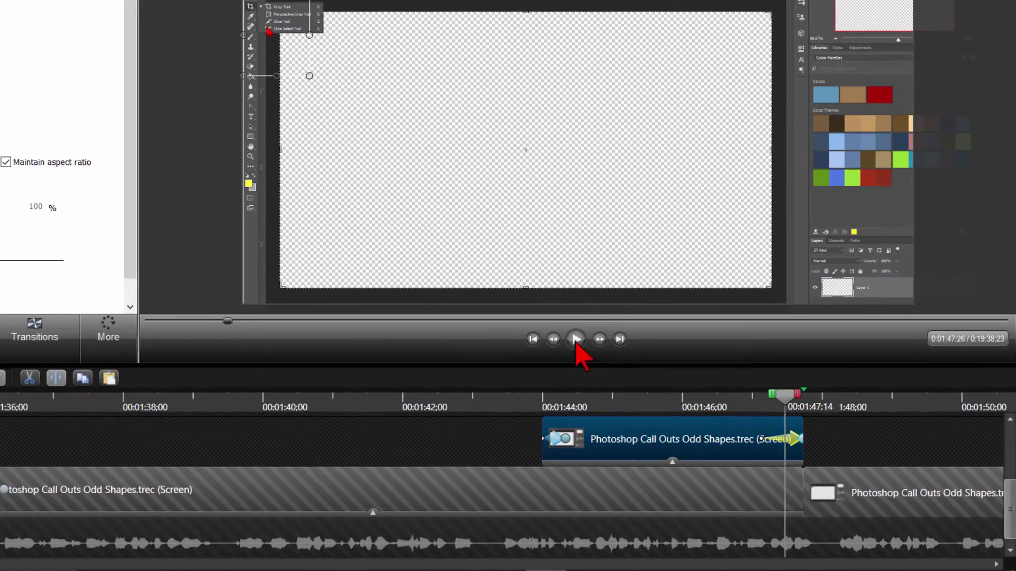
pyautogui.click(661, 444)
pyautogui.moveTo(588, 457); pyautogui.dragTo(573, 463)
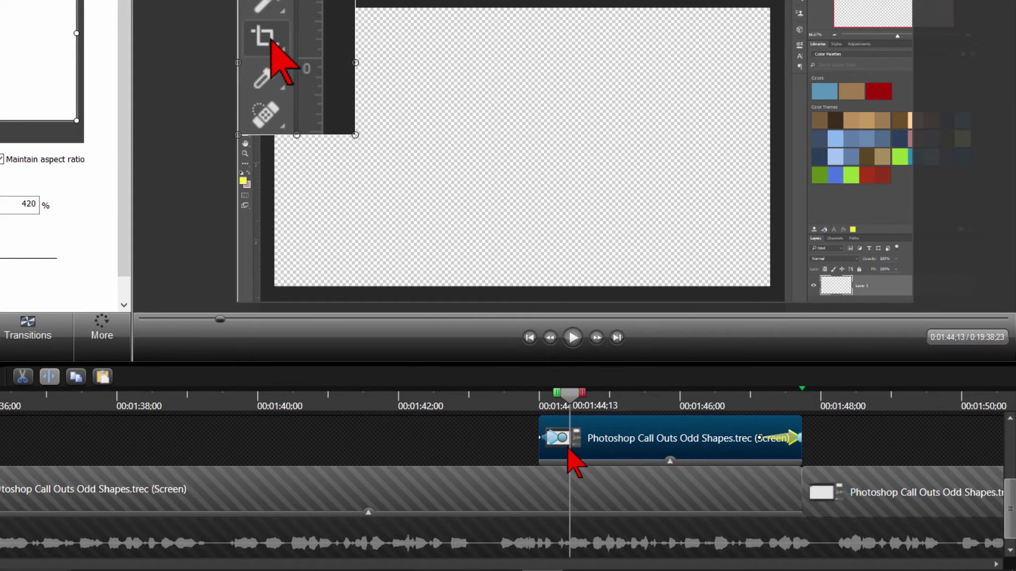
pyautogui.press('s')
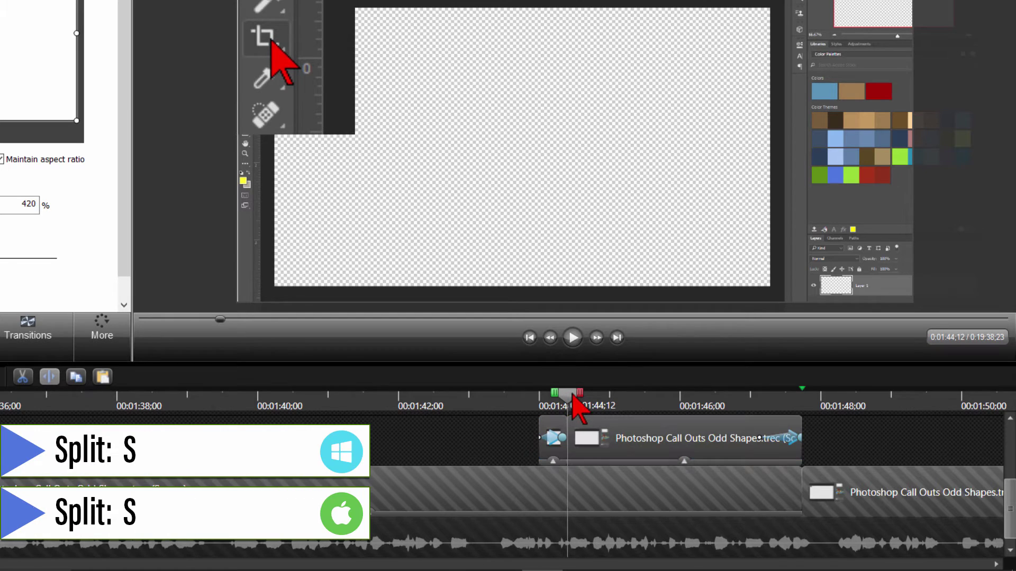
# Step: Split the Track 3 clip again at 1:47;03 and move into the middle piece
pyautogui.moveTo(568, 398); pyautogui.dragTo(768, 397)
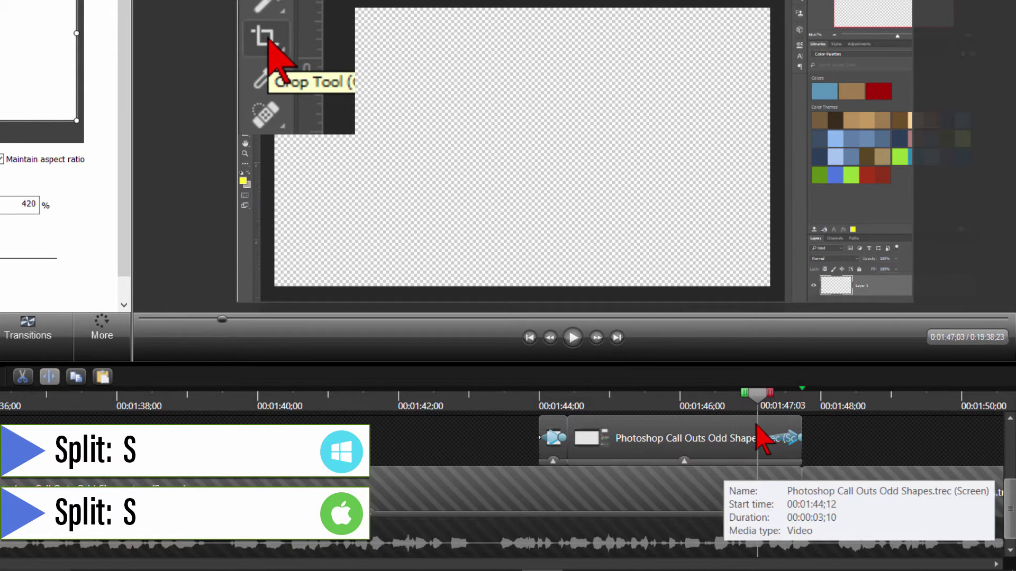
pyautogui.click(746, 440)
pyautogui.press('s')
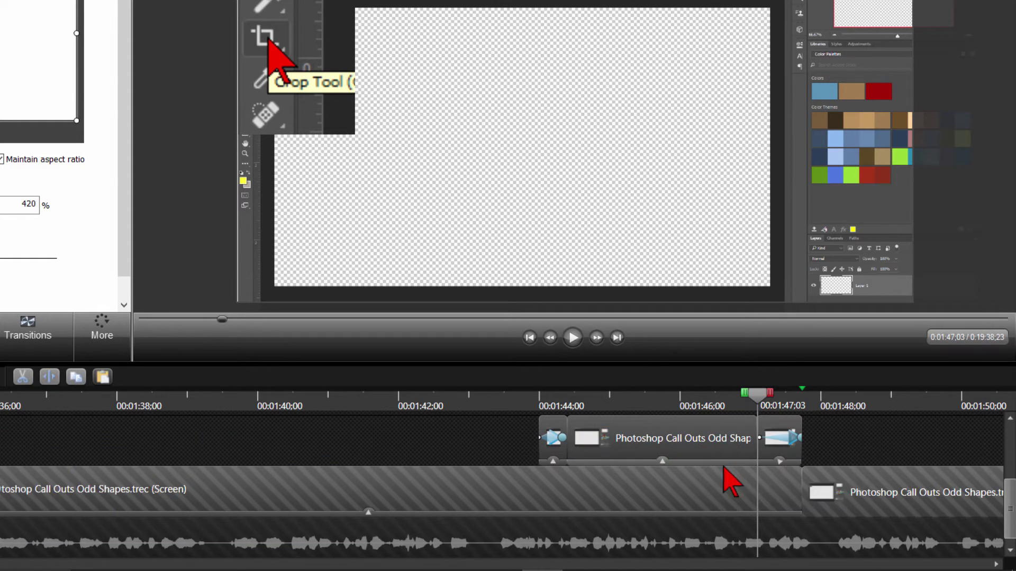
pyautogui.moveTo(763, 394); pyautogui.dragTo(611, 395)
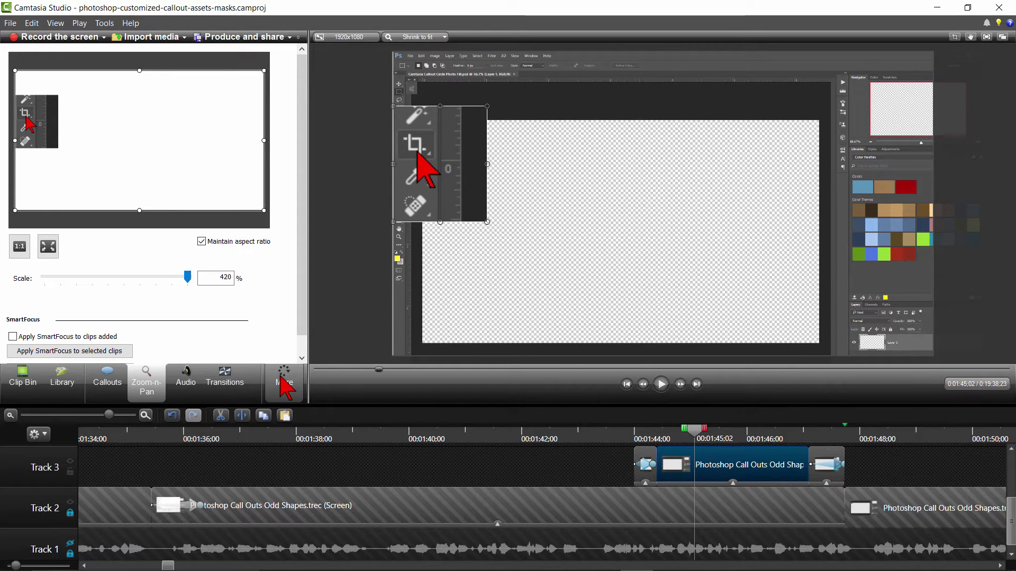
# Step: In Visual Properties, enable a drop shadow with distance 28, opacity 92 and blur 4
pyautogui.click(284, 382)
pyautogui.click(283, 403)
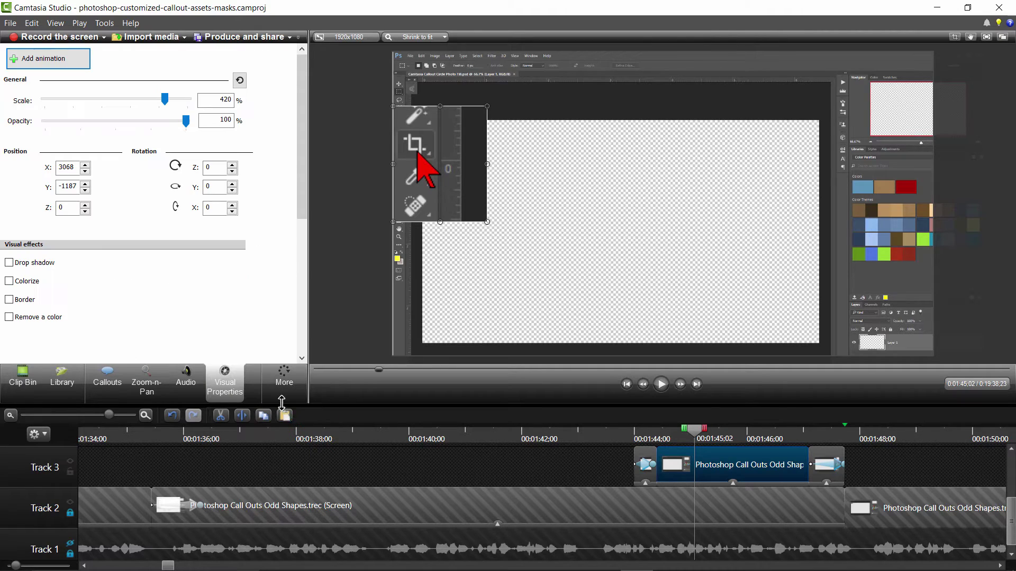
pyautogui.click(10, 263)
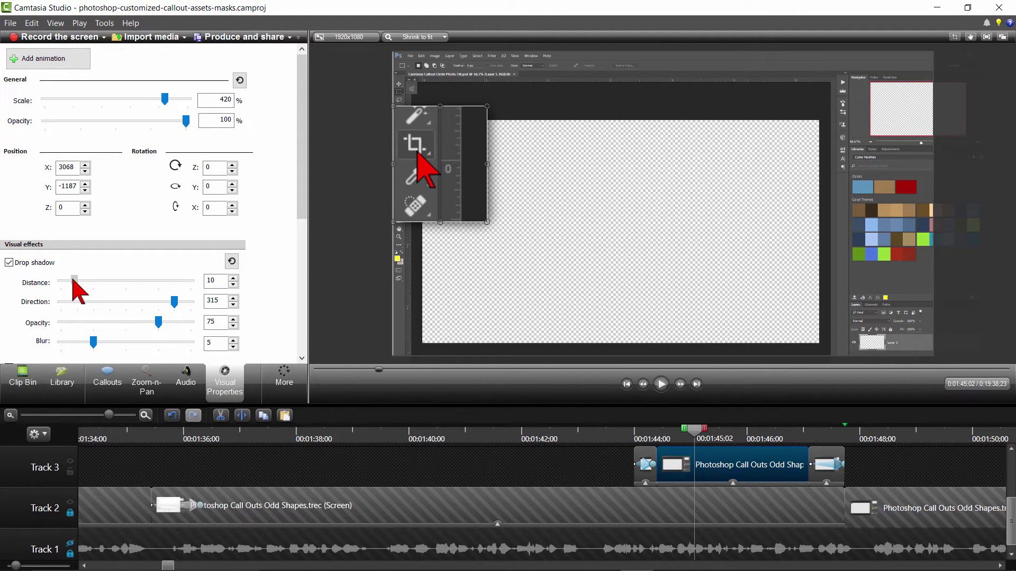
pyautogui.moveTo(74, 283); pyautogui.dragTo(99, 283)
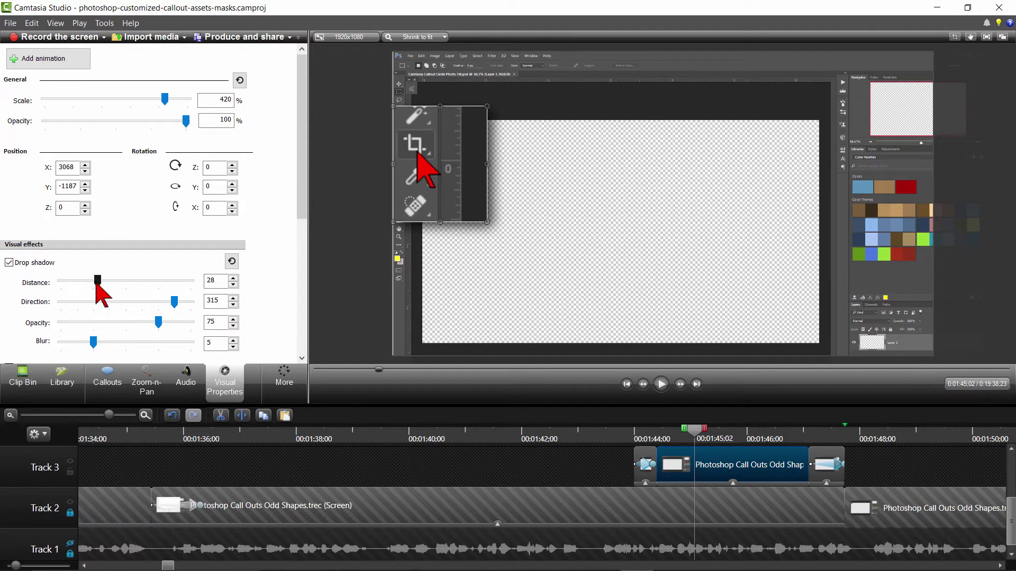
pyautogui.moveTo(158, 324); pyautogui.dragTo(180, 322)
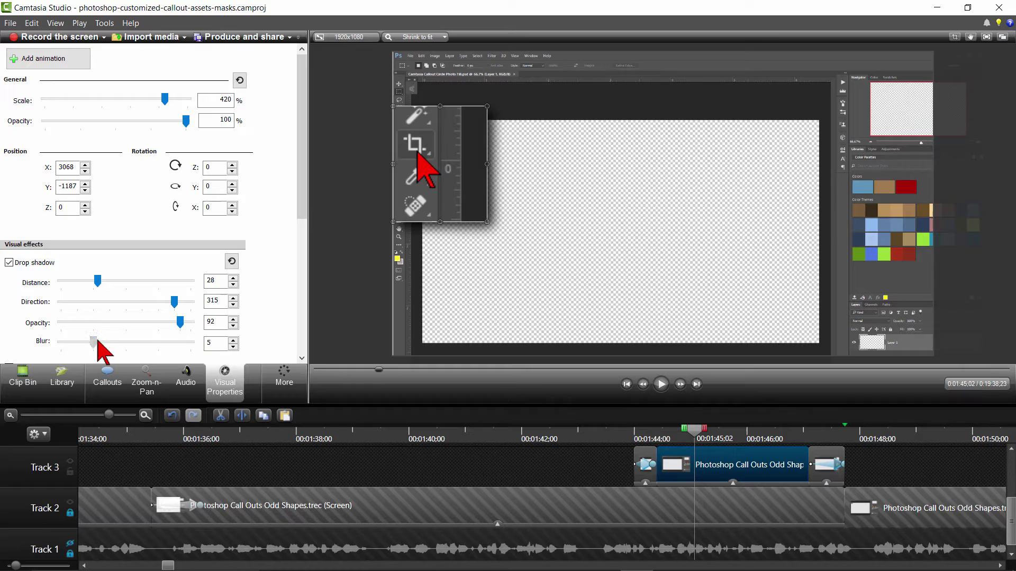
pyautogui.moveTo(96, 342); pyautogui.dragTo(87, 341)
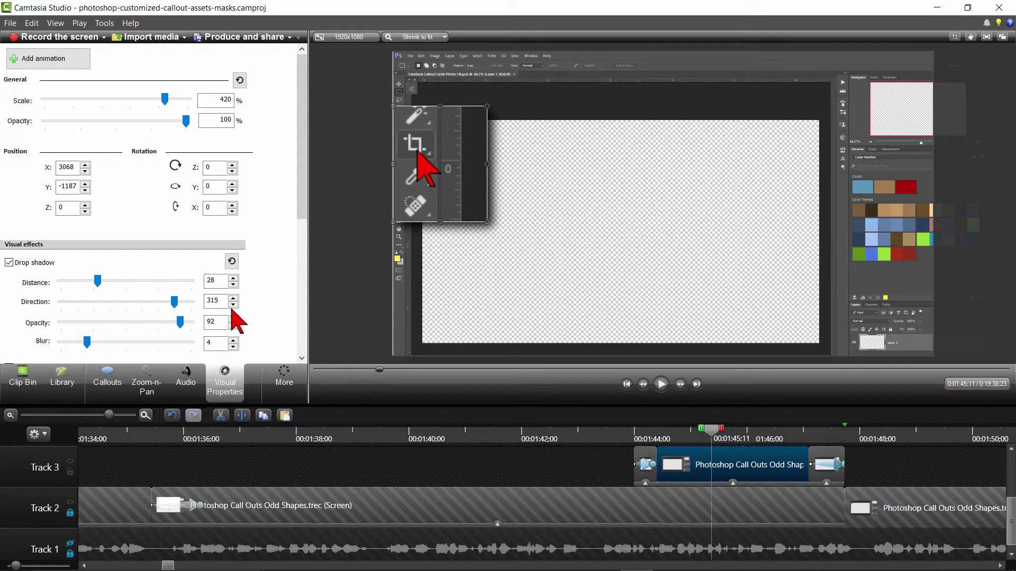
pyautogui.scroll(-3, 238, 320)
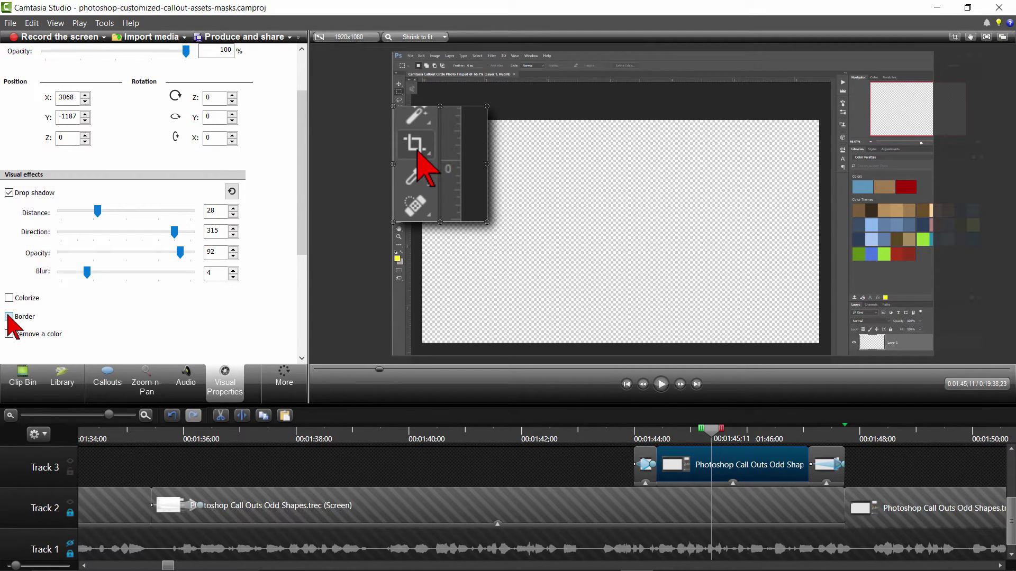
# Step: Turn on a custom green border for the middle clip, thickness 14
pyautogui.click(10, 317)
pyautogui.scroll(-1, 71, 318)
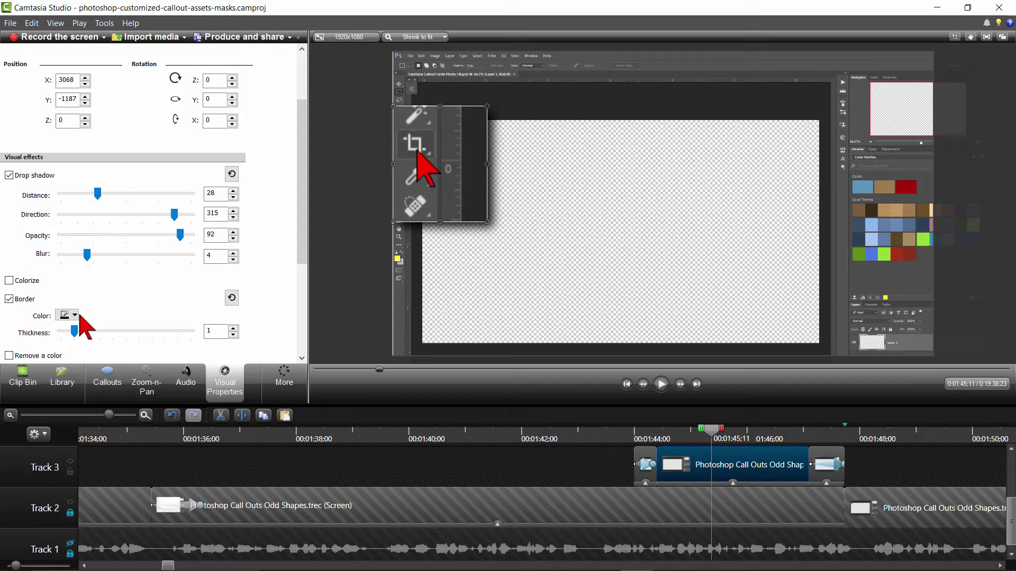
pyautogui.click(74, 315)
pyautogui.click(96, 405)
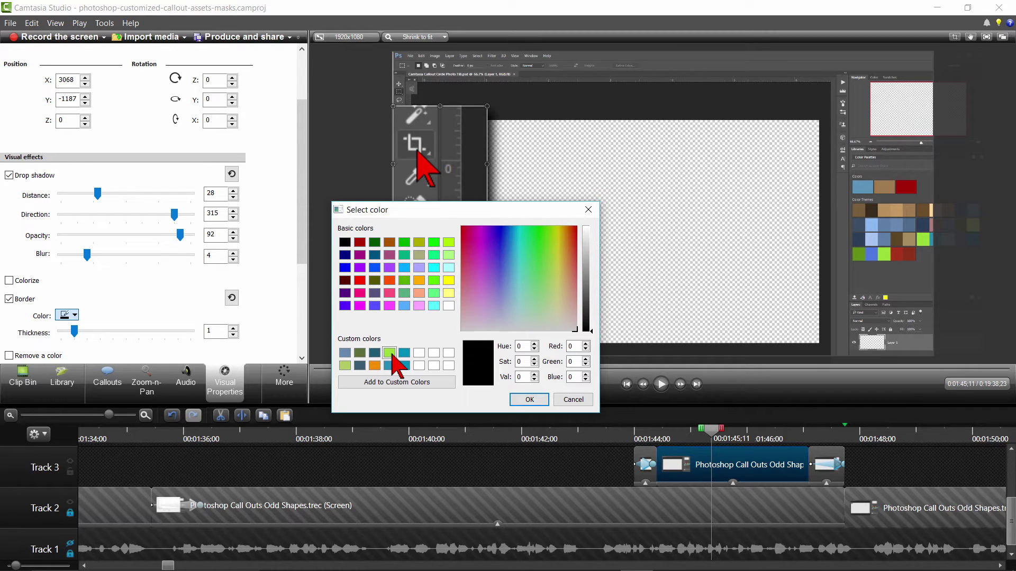
pyautogui.click(390, 354)
pyautogui.click(528, 400)
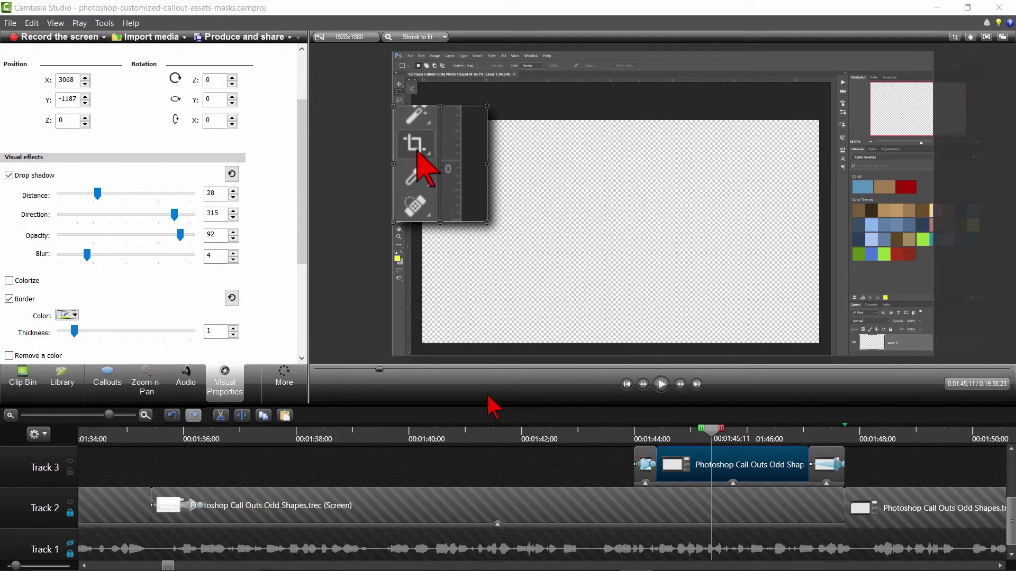
pyautogui.click(233, 327)
pyautogui.click(233, 327)
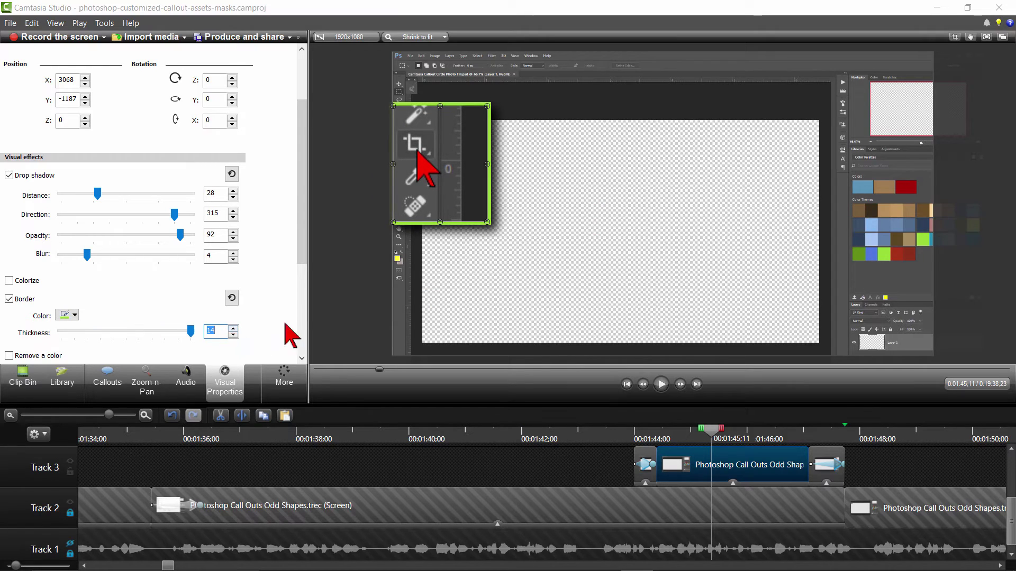
pyautogui.click(233, 327)
# Step: Play back the pop-out callout, then scrub to the Mask Pop Out Layer clip at 2:57;29
pyautogui.moveTo(711, 433); pyautogui.dragTo(610, 433)
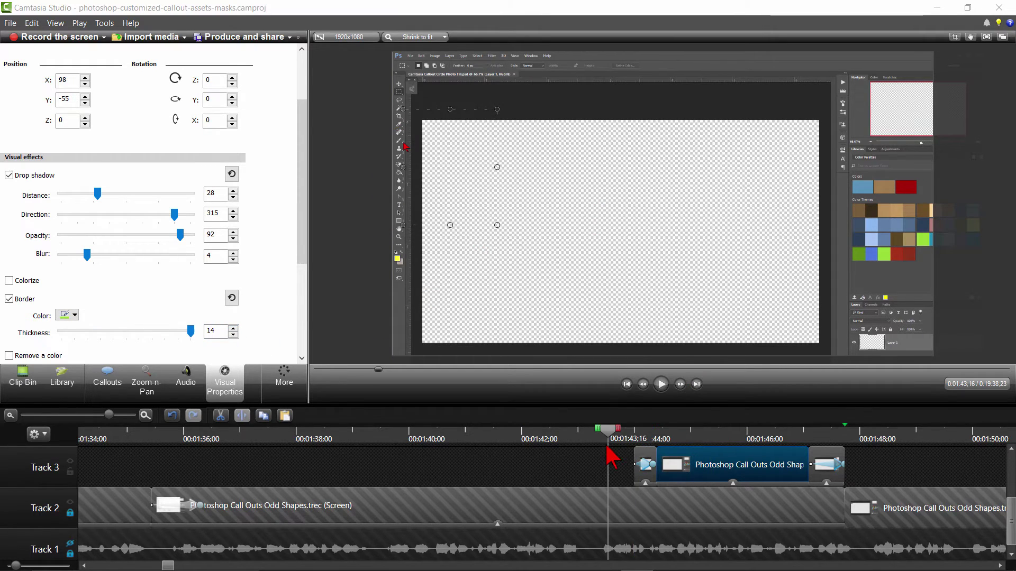
pyautogui.click(661, 383)
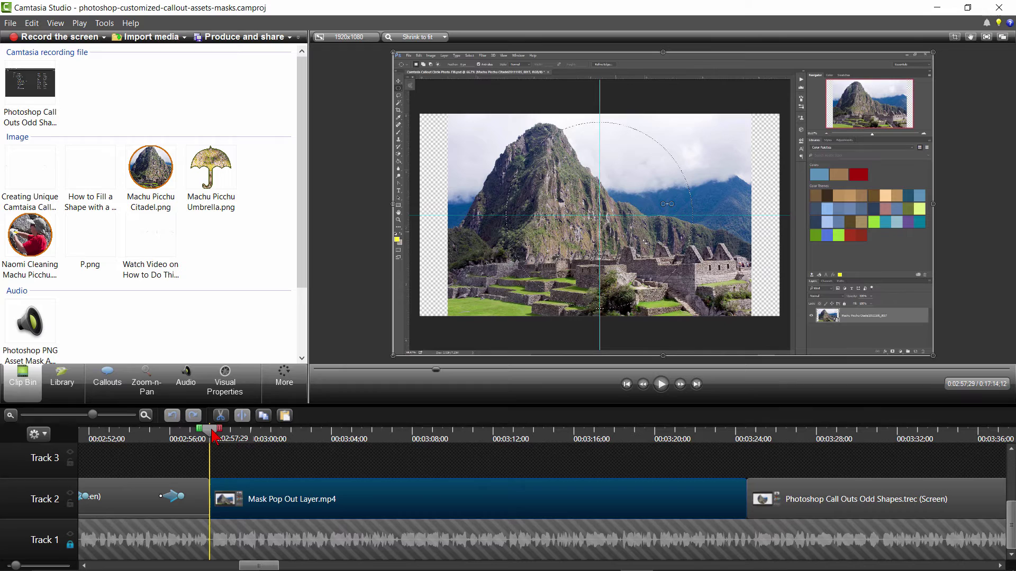
pyautogui.moveTo(217, 435); pyautogui.dragTo(640, 435)
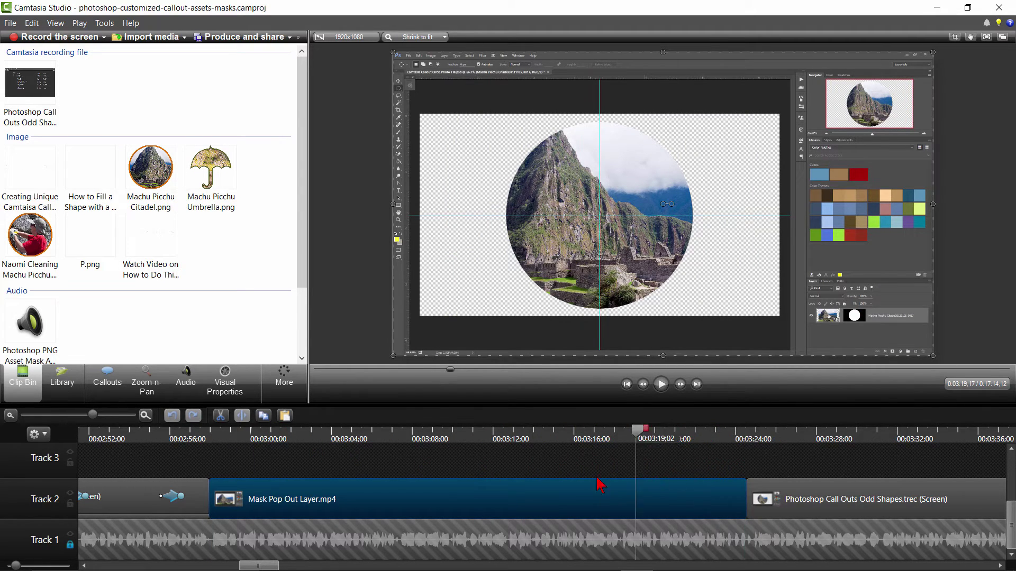
pyautogui.moveTo(599, 485); pyautogui.dragTo(211, 506)
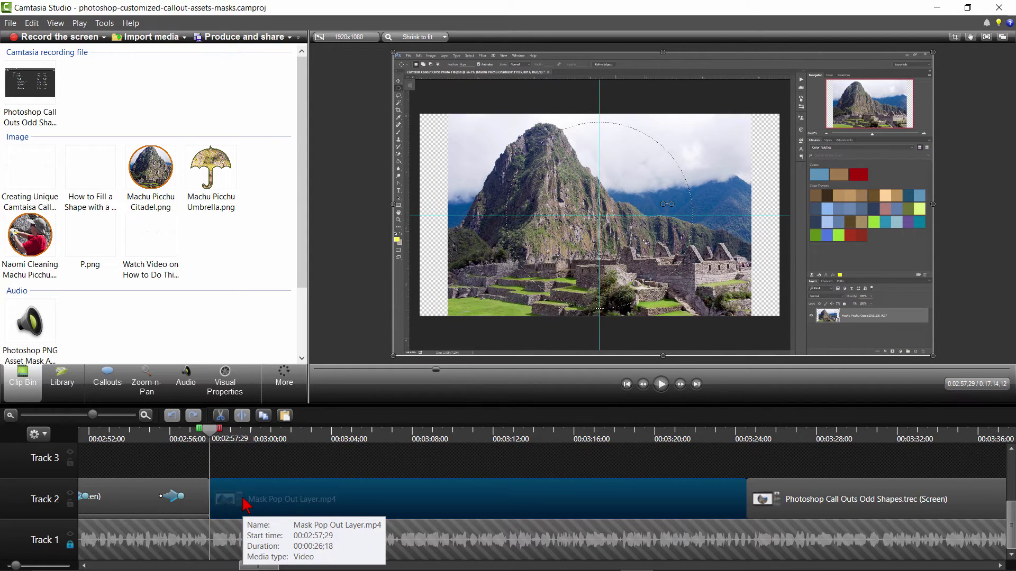
# Step: Paste a copy of Mask Pop Out Layer.mp4 onto Track 3 and crop it to the lower-right area
pyautogui.hotkey('ctrl', 'c')
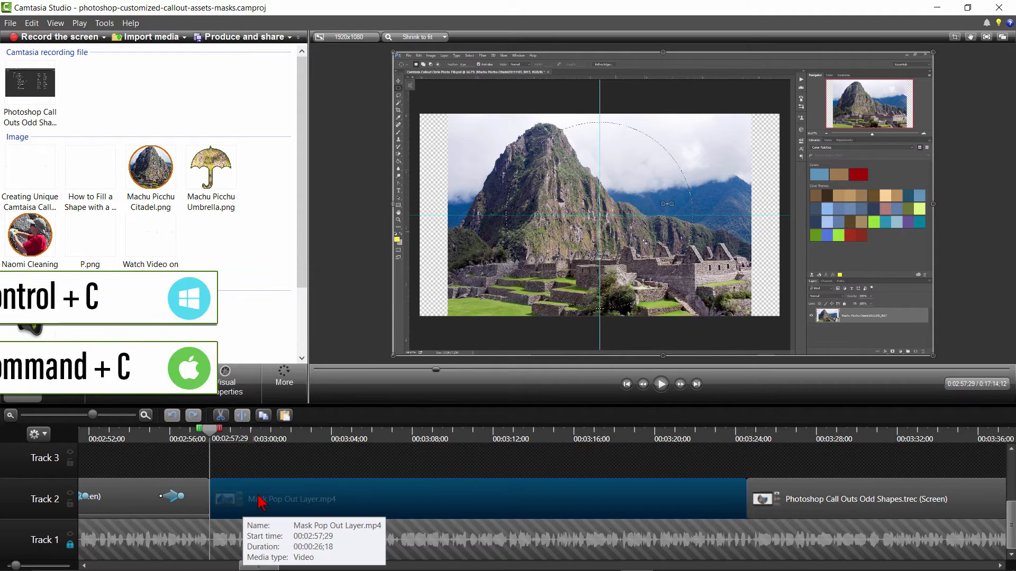
pyautogui.hotkey('ctrl', 'v')
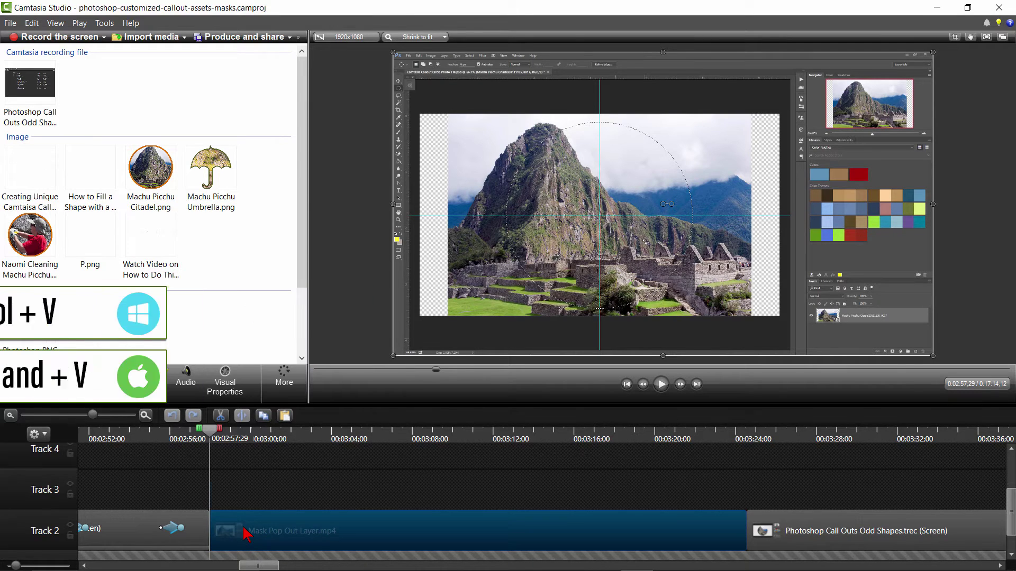
pyautogui.hotkey('ctrl', 'v')
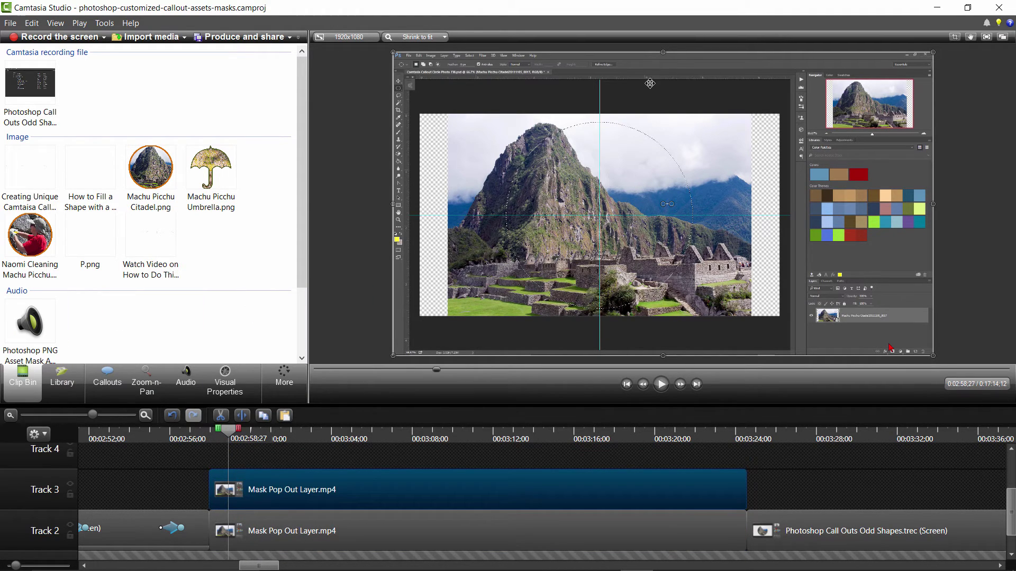
pyautogui.moveTo(663, 53); pyautogui.dragTo(663, 278)
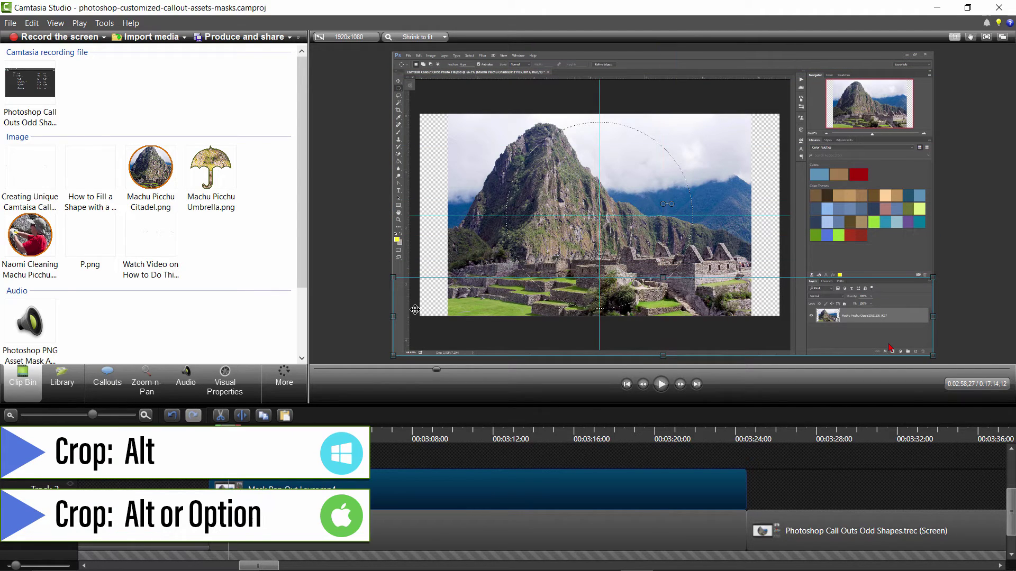
pyautogui.moveTo(396, 317); pyautogui.dragTo(805, 318)
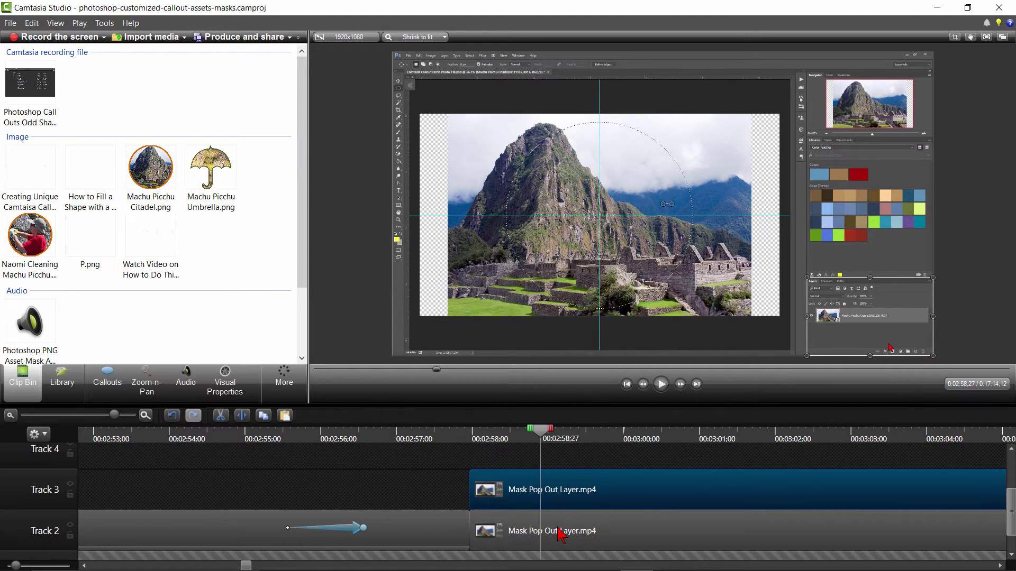
# Step: Add animation points at the start and end of the Track 2 and Track 3 mask clips
pyautogui.click(562, 533)
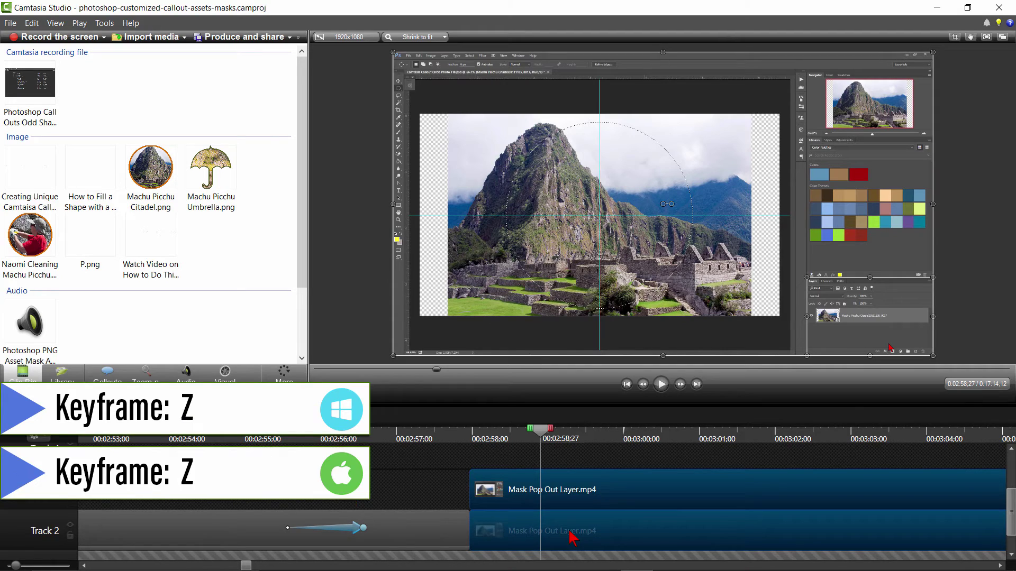
pyautogui.press('z')
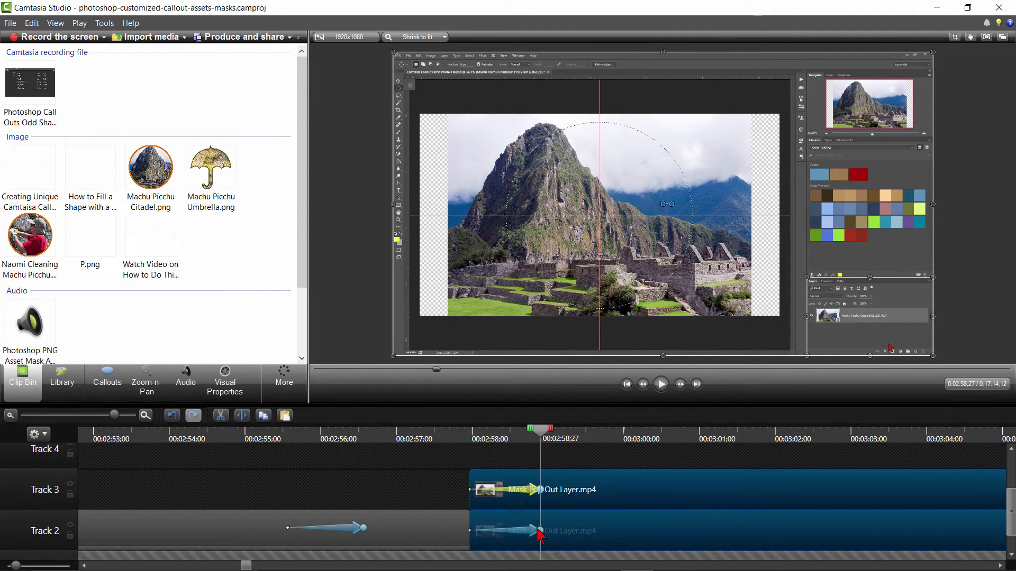
pyautogui.click(539, 490)
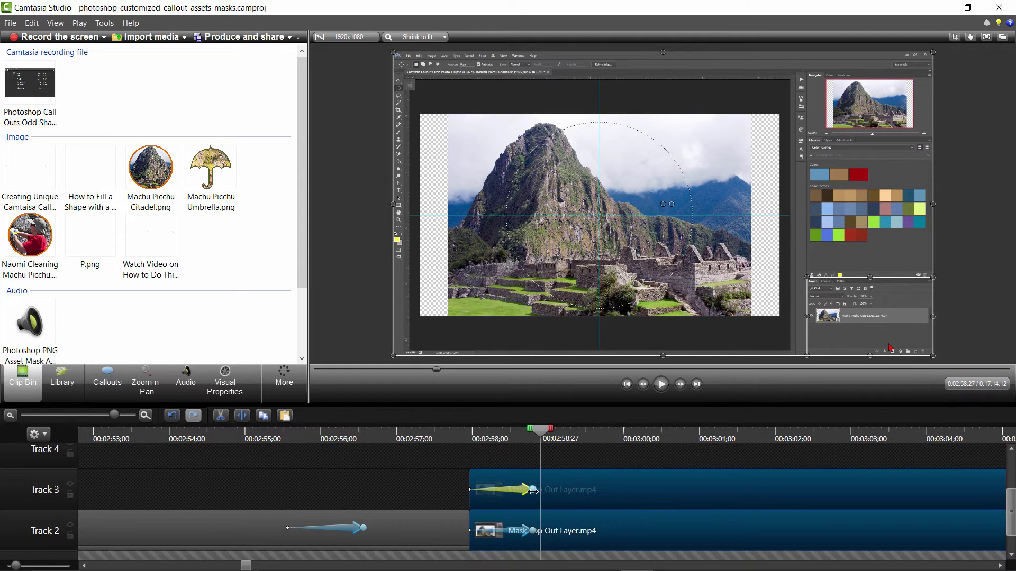
pyautogui.press('z')
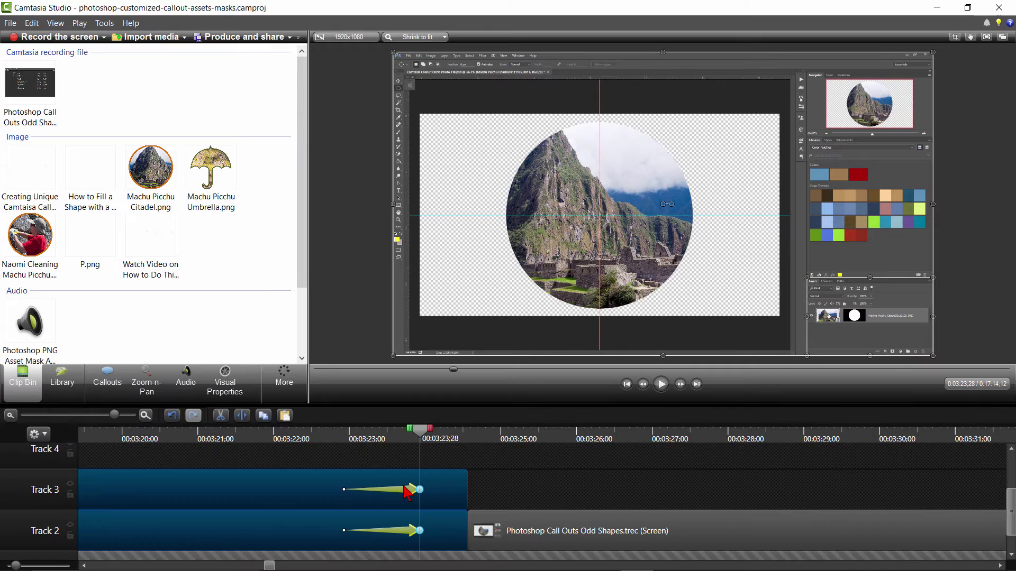
pyautogui.moveTo(407, 492); pyautogui.dragTo(456, 492)
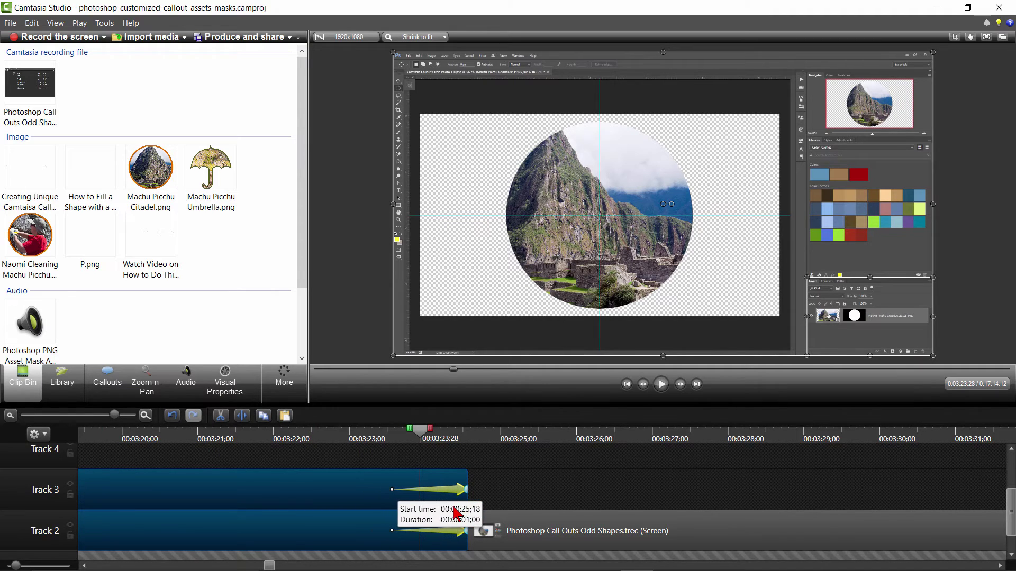
pyautogui.click(393, 490)
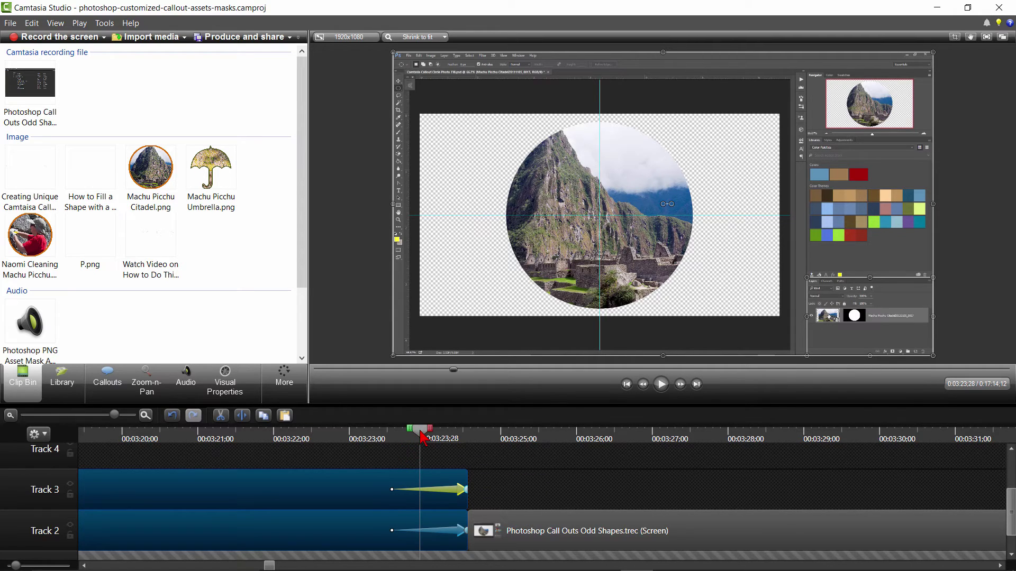
# Step: Zoom the timeline out to show the whole clips, with the playhead near their start
pyautogui.moveTo(421, 432); pyautogui.dragTo(238, 446)
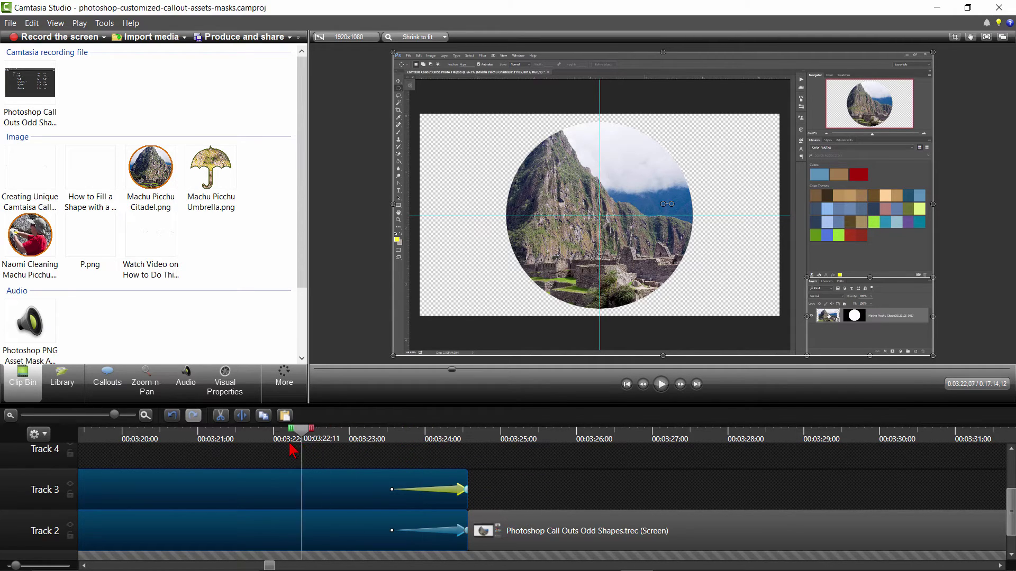
pyautogui.click(95, 415)
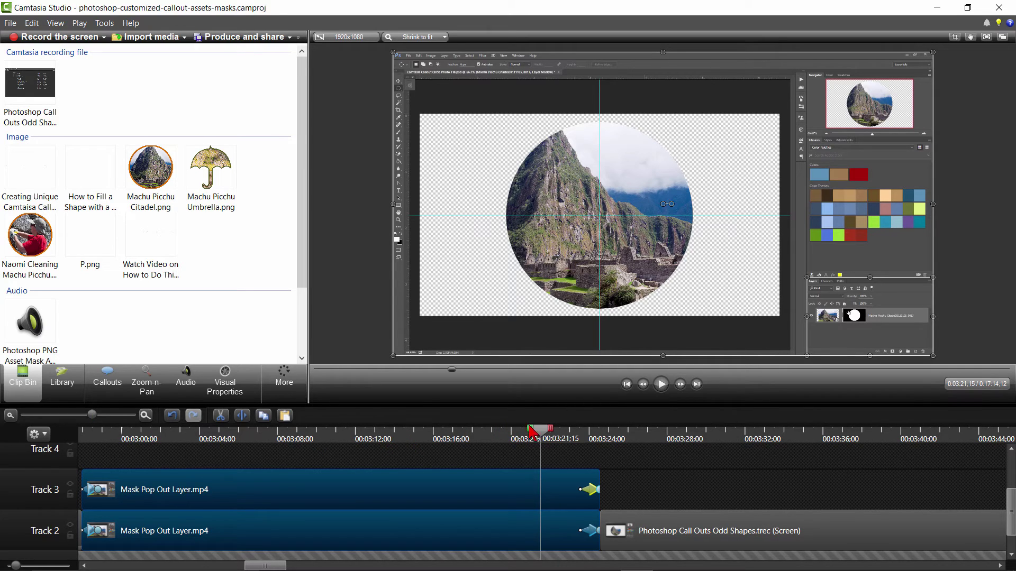
pyautogui.moveTo(488, 439); pyautogui.dragTo(173, 445)
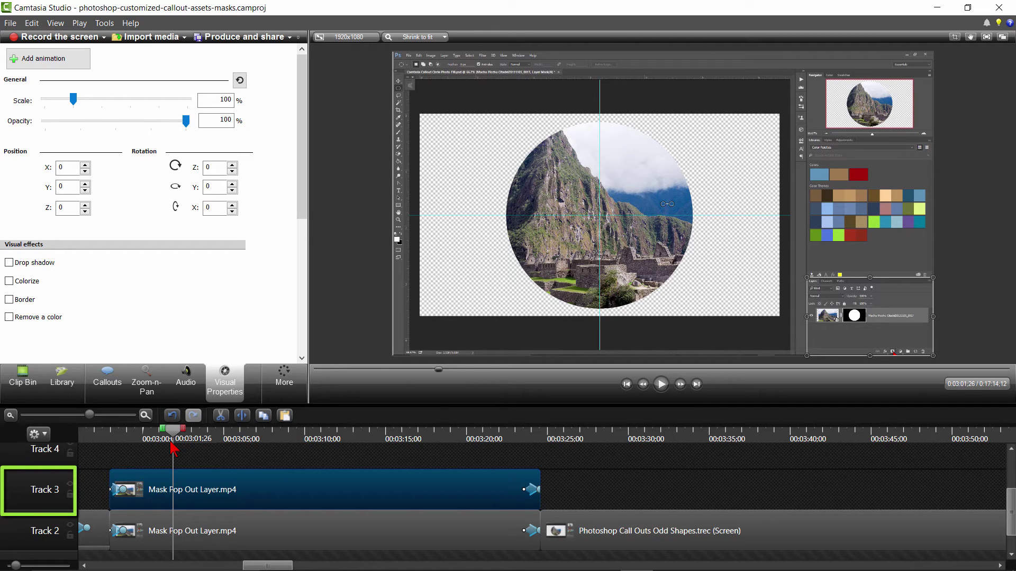
# Step: Add an animation to the Track 3 clip that begins near the clip's start
pyautogui.moveTo(176, 438); pyautogui.dragTo(181, 438)
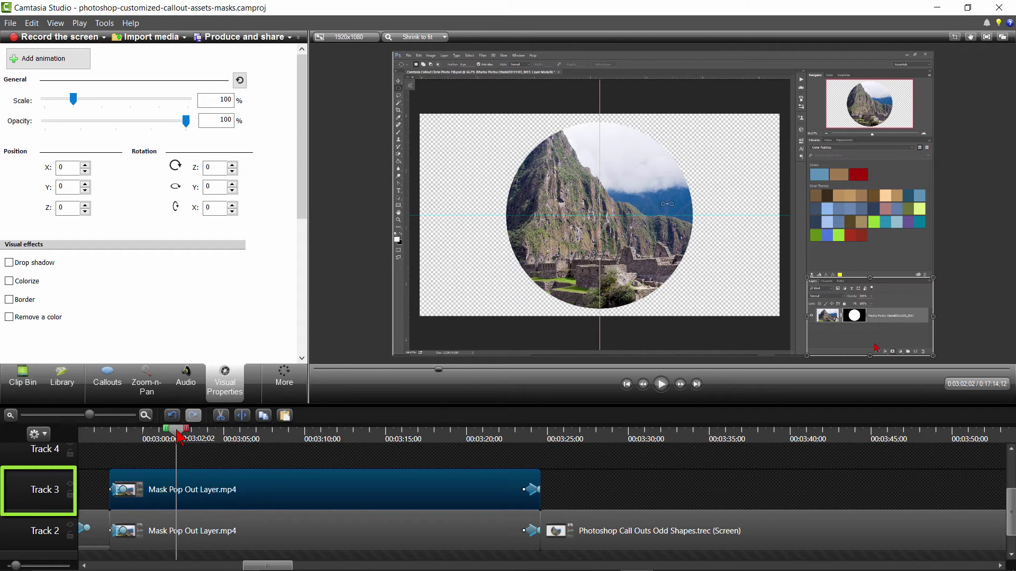
pyautogui.click(43, 58)
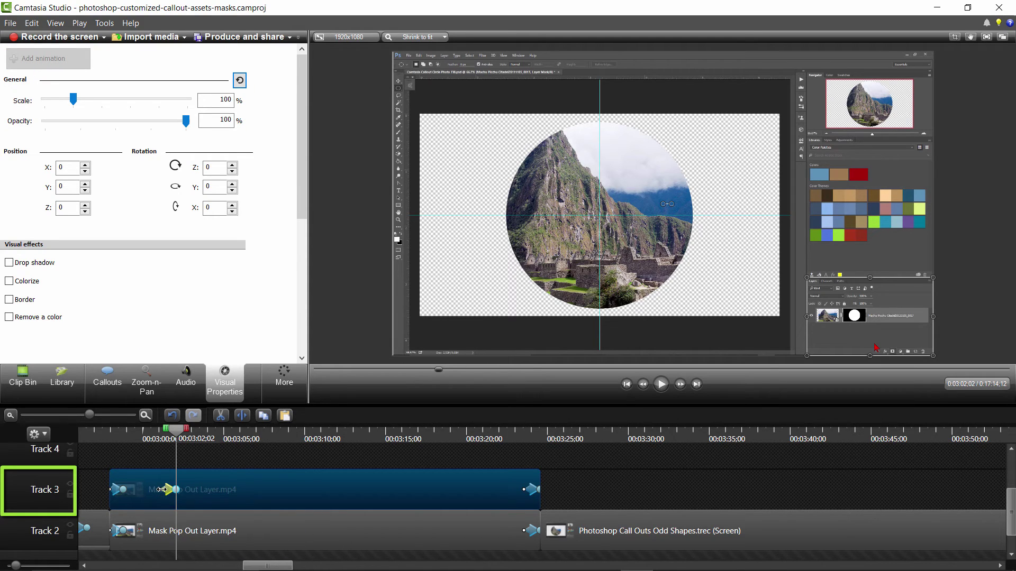
pyautogui.moveTo(162, 490); pyautogui.dragTo(148, 484)
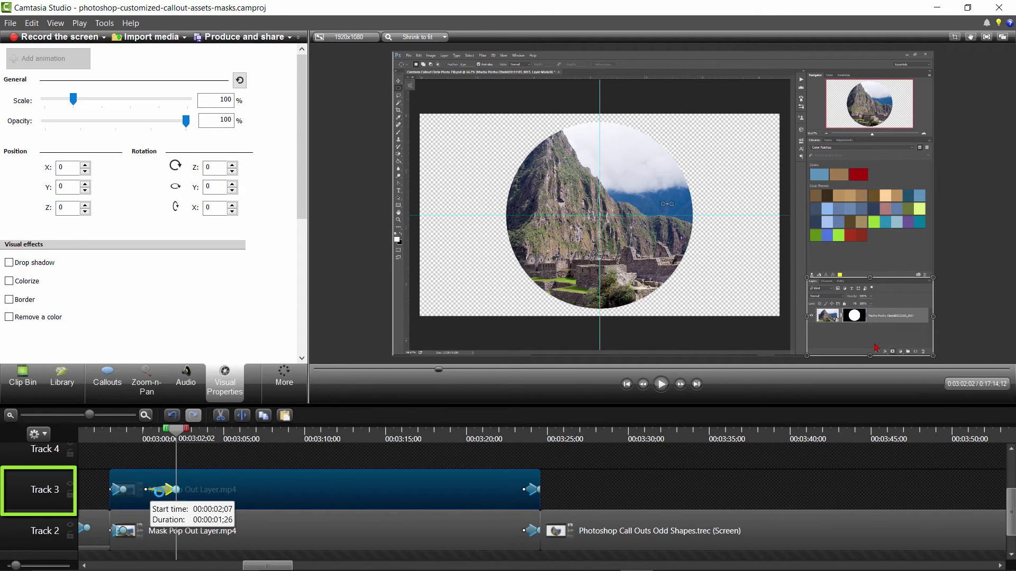
pyautogui.moveTo(166, 490); pyautogui.dragTo(145, 496)
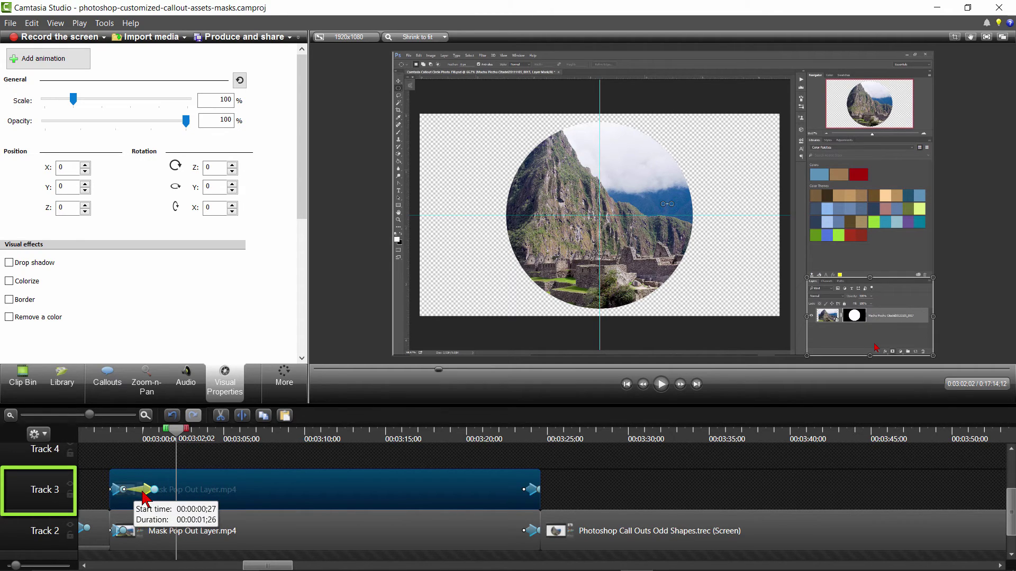
# Step: Scale the Track 3 Layers close-up to 158% and shift it up and left
pyautogui.moveTo(177, 438); pyautogui.dragTo(156, 445)
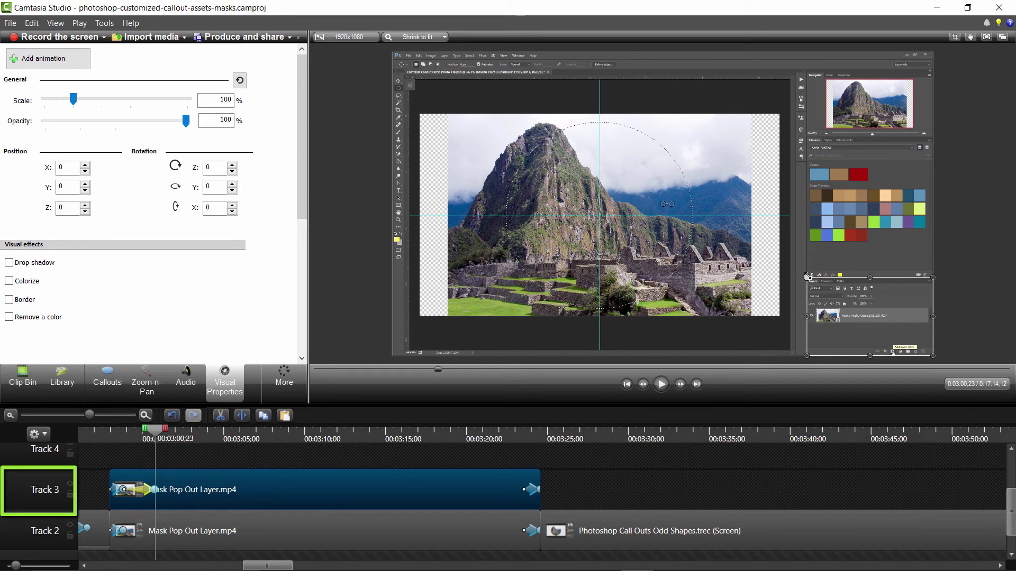
pyautogui.moveTo(807, 276); pyautogui.dragTo(755, 231)
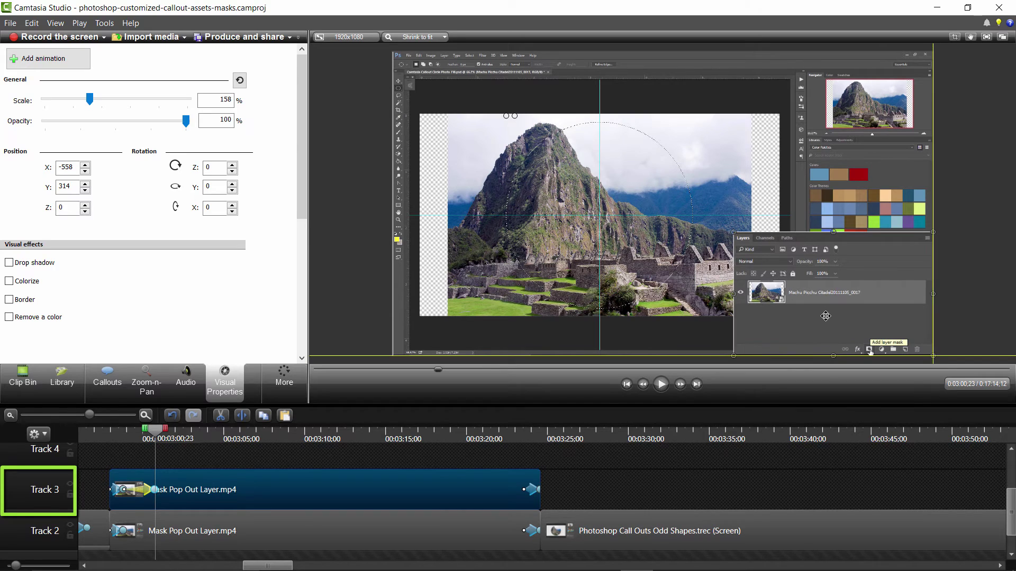
pyautogui.moveTo(825, 317); pyautogui.dragTo(820, 311)
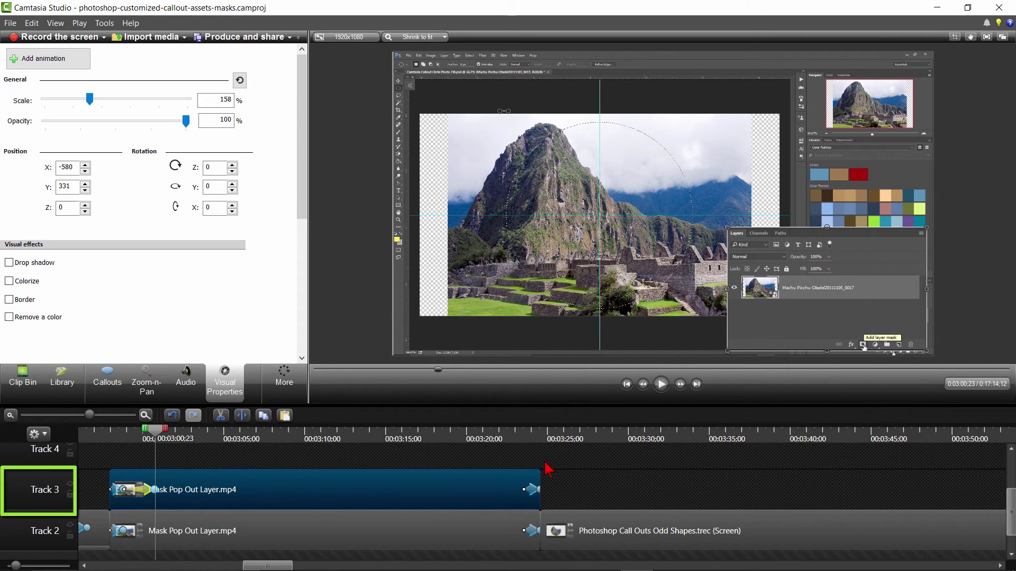
pyautogui.moveTo(159, 489)
pyautogui.mouseDown()
pyautogui.moveTo(188, 534)
pyautogui.moveTo(177, 533)
pyautogui.mouseUp()
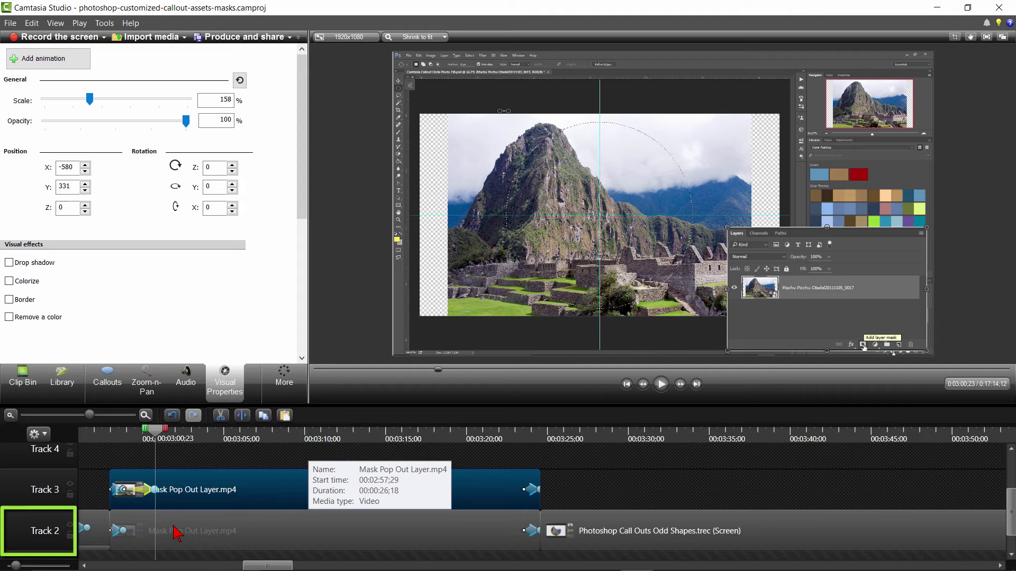
# Step: Add an animation to the Track 2 clip, extended toward the clip's start
pyautogui.moveTo(177, 533); pyautogui.dragTo(177, 534)
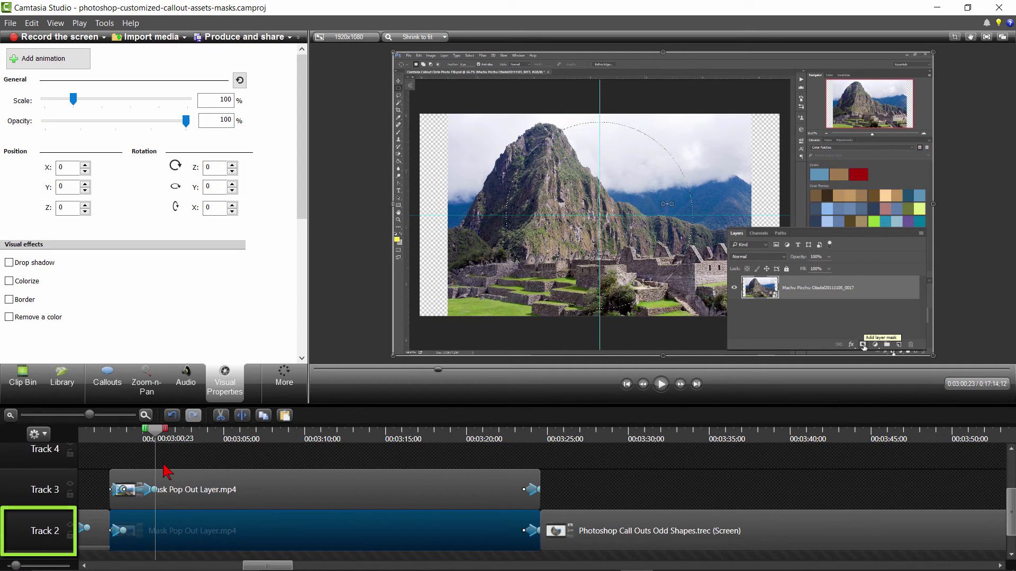
pyautogui.click(49, 57)
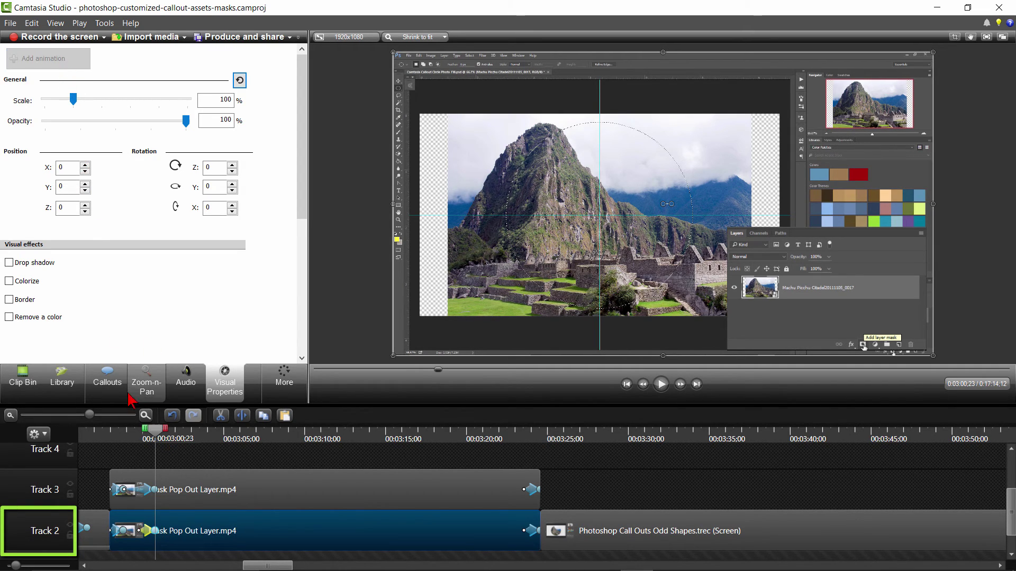
pyautogui.moveTo(139, 531); pyautogui.dragTo(121, 537)
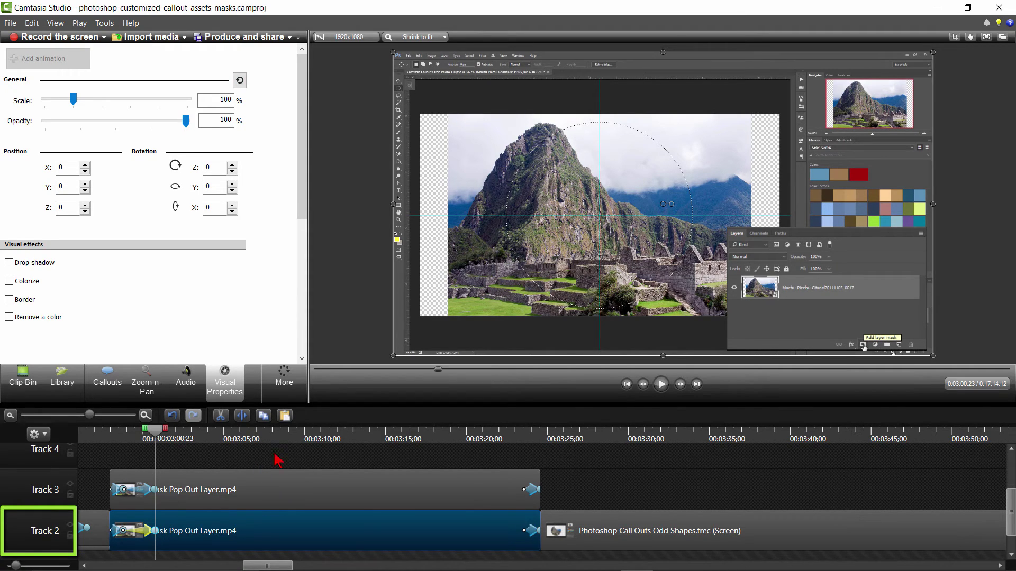
# Step: Move the Track 2 media left, resize it, and tilt it 9°
pyautogui.click(501, 306)
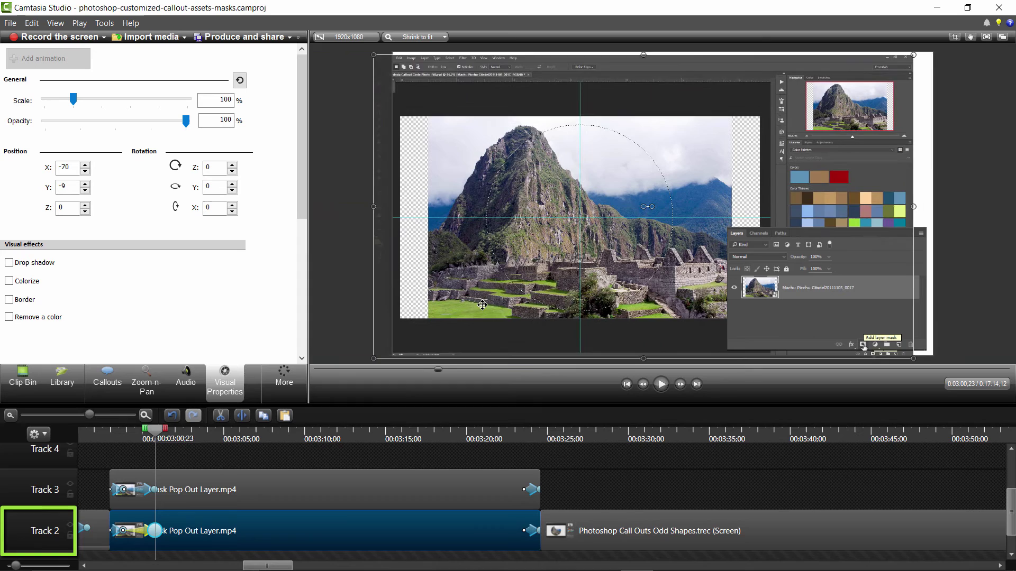
pyautogui.moveTo(481, 305); pyautogui.dragTo(446, 305)
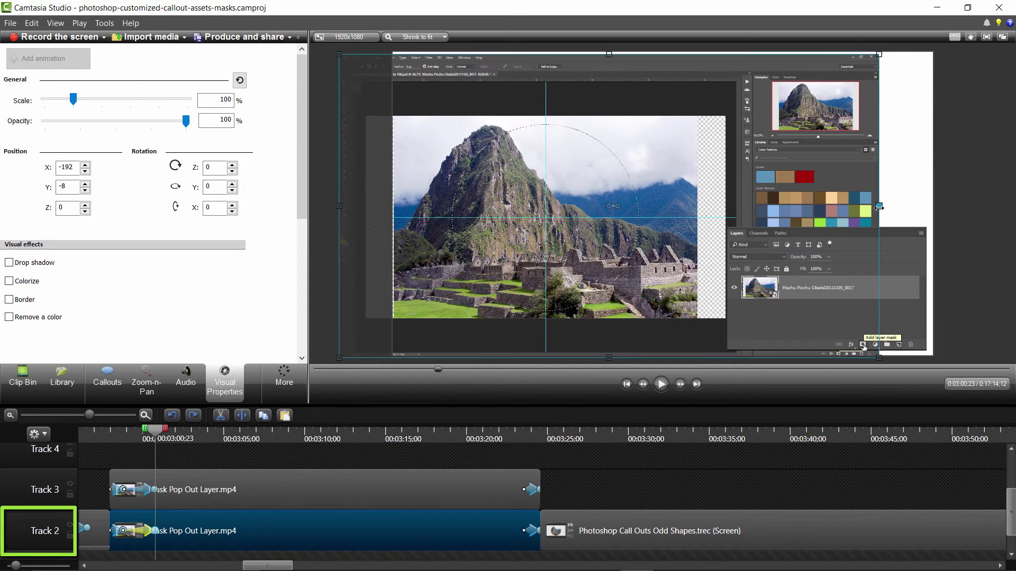
pyautogui.moveTo(879, 206); pyautogui.dragTo(822, 206)
pyautogui.moveTo(762, 190); pyautogui.dragTo(742, 188)
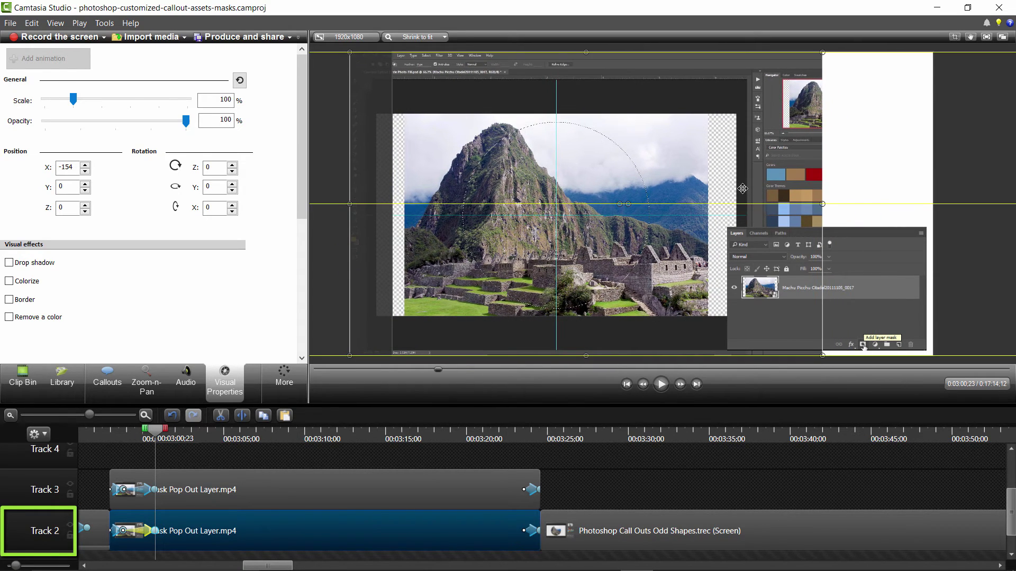
pyautogui.click(232, 184)
pyautogui.click(232, 185)
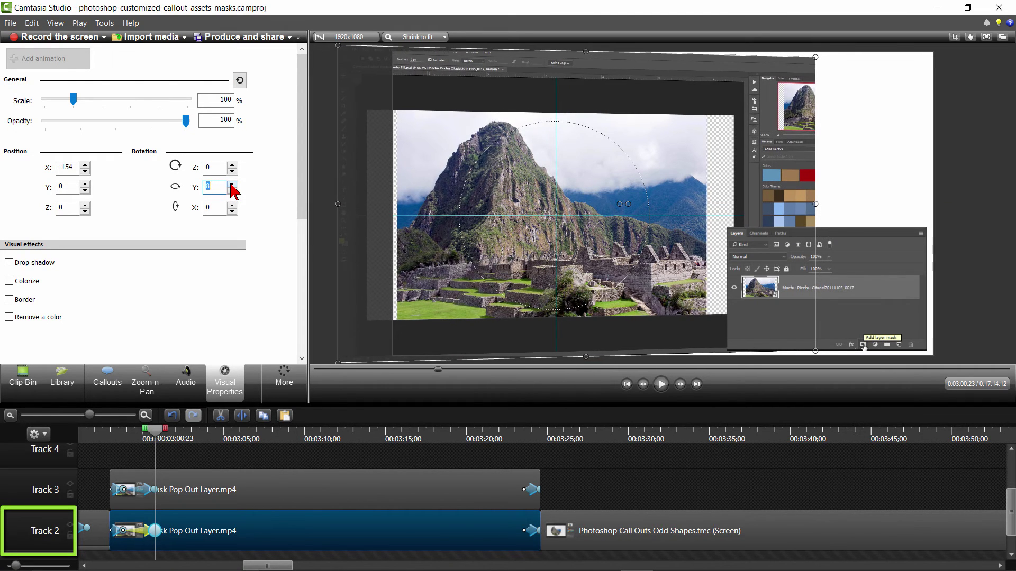
pyautogui.click(324, 192)
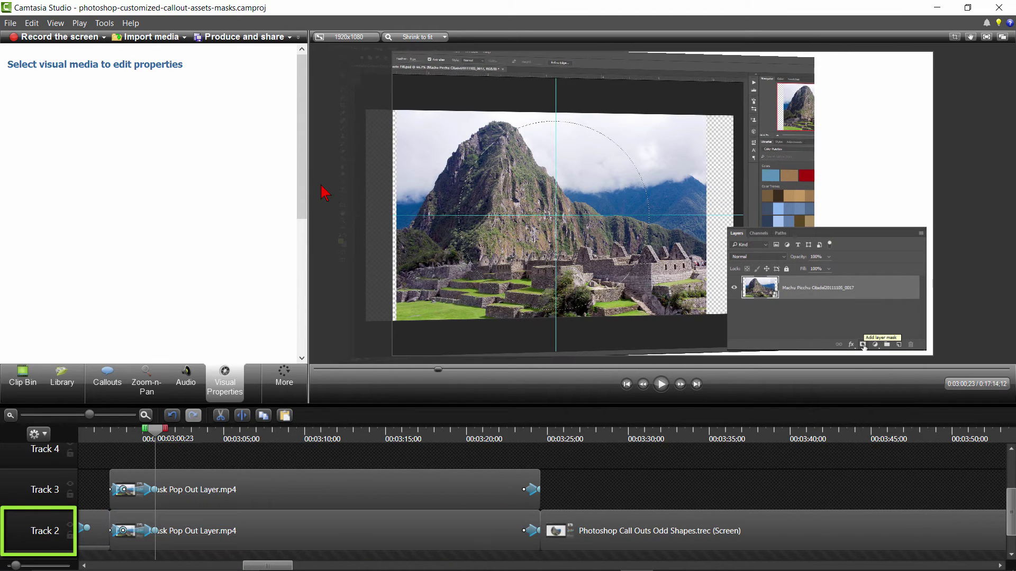
pyautogui.hotkey('ctrl', 'shift', 'space')
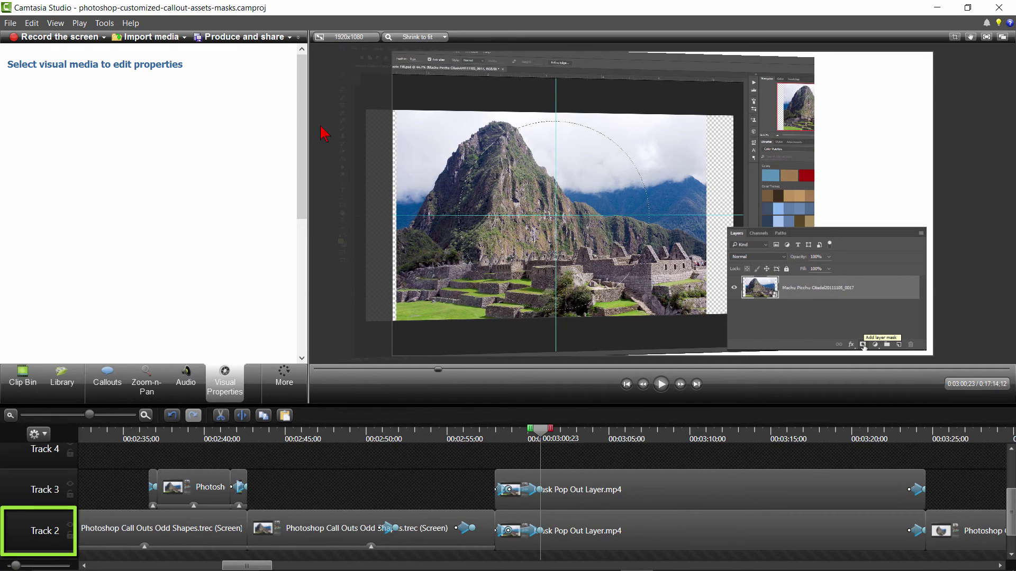
pyautogui.scroll(-2, 324, 133)
# Step: Scale the Track 2 clip to 111%, shift it right, and shrink the preview to fit
pyautogui.click(500, 270)
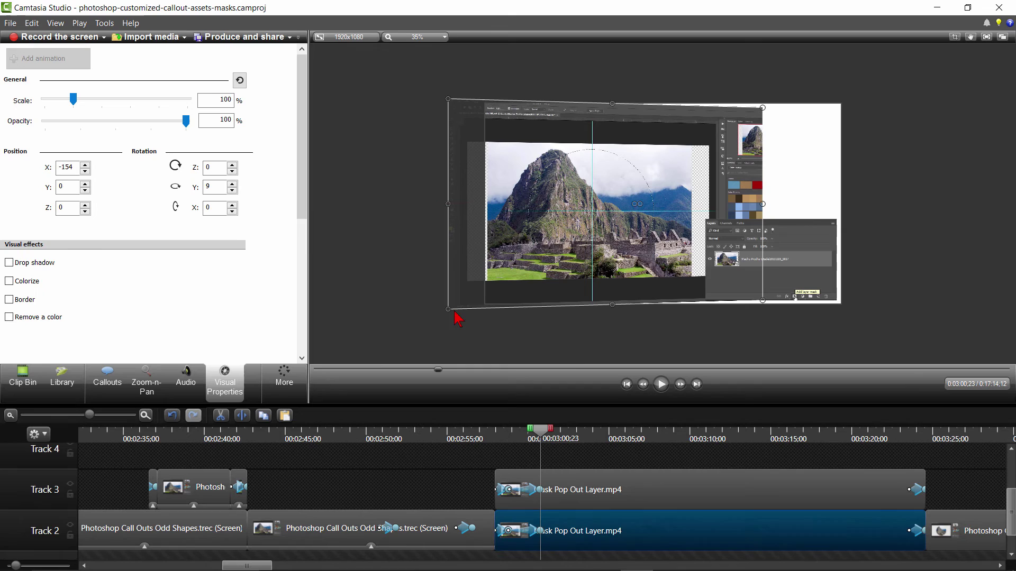
pyautogui.moveTo(447, 308); pyautogui.dragTo(420, 332)
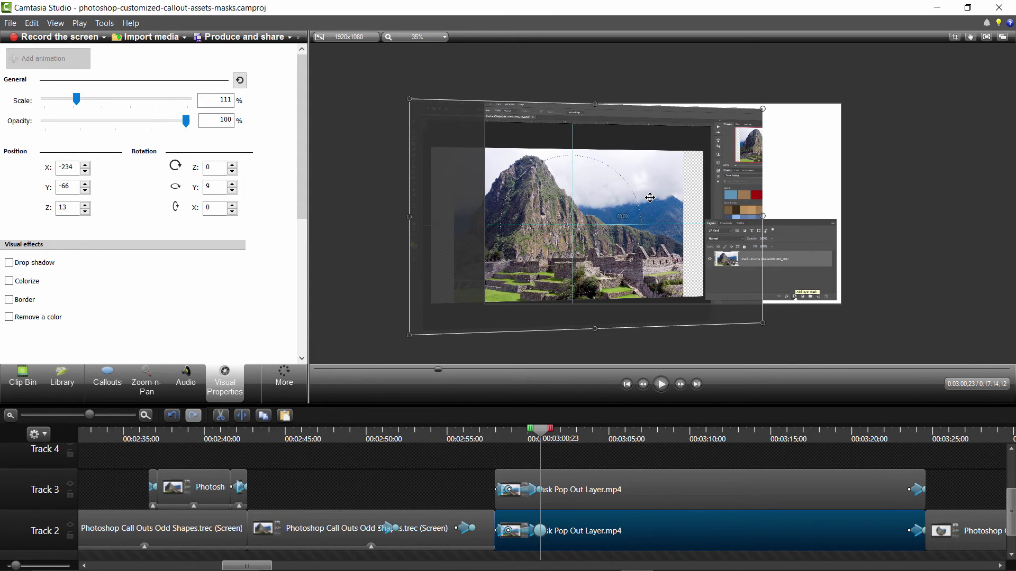
pyautogui.moveTo(649, 197); pyautogui.dragTo(661, 197)
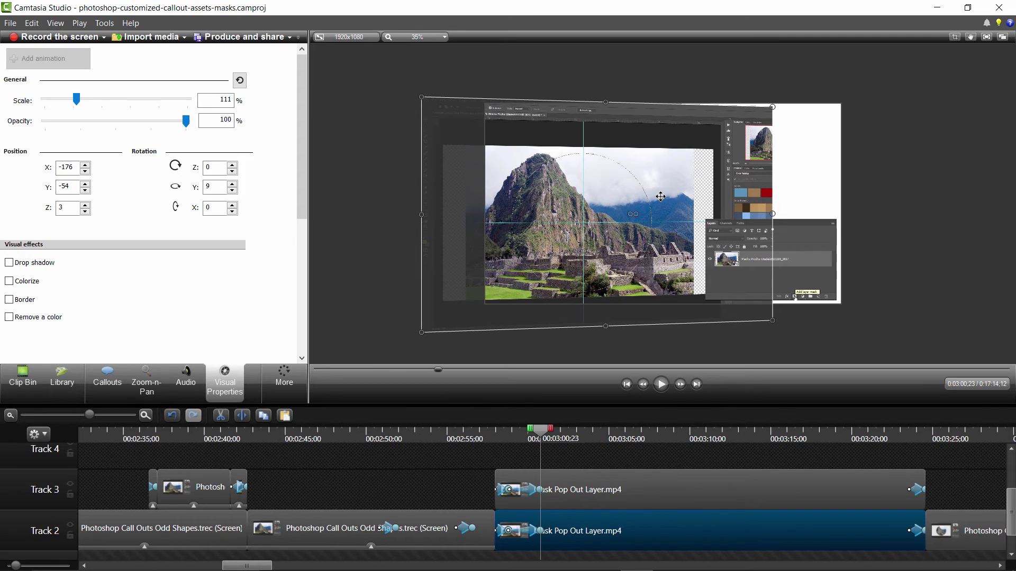
pyautogui.click(431, 37)
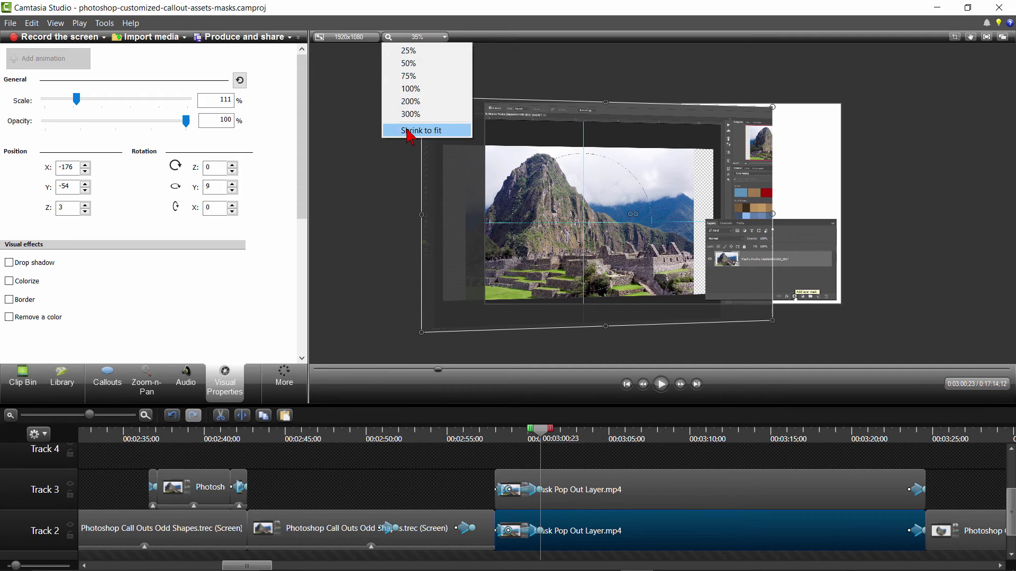
pyautogui.click(407, 134)
pyautogui.scroll(3, 540, 508)
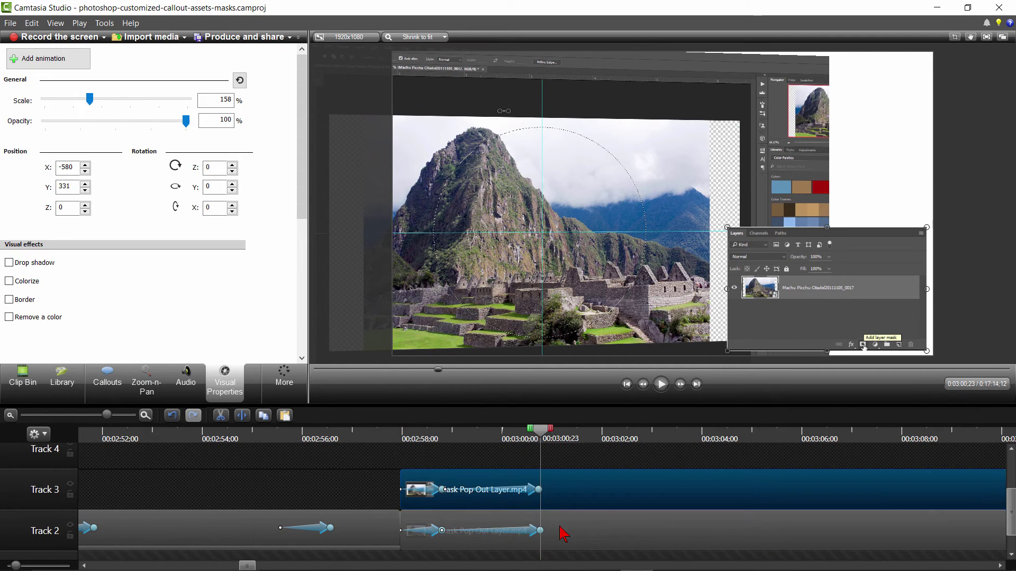
# Step: Split the Track 2 and Track 3 mask clips just after 3:00
pyautogui.keyDown('ctrl'); pyautogui.click(558, 523); pyautogui.keyUp('ctrl')
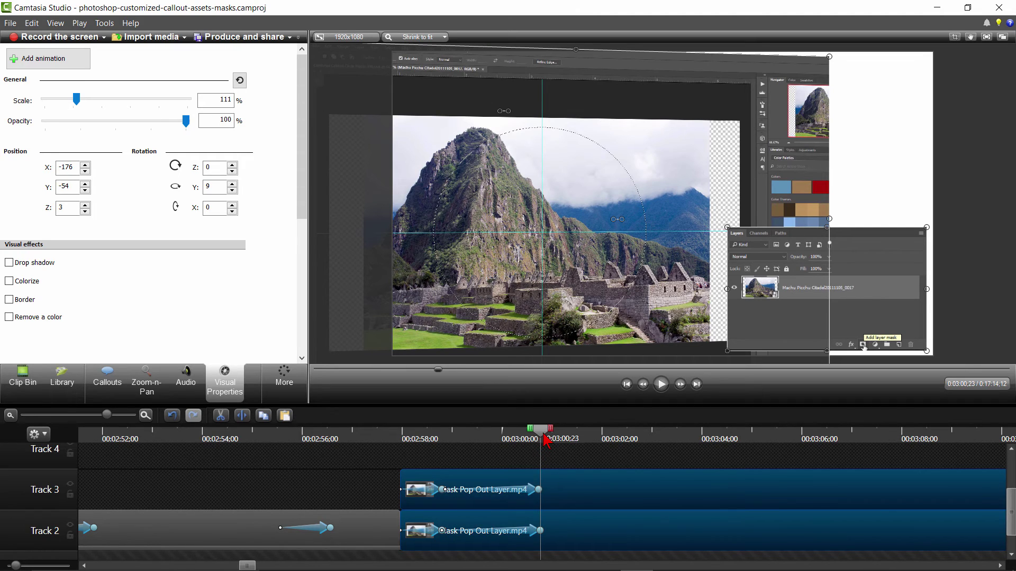
pyautogui.moveTo(545, 441); pyautogui.dragTo(547, 443)
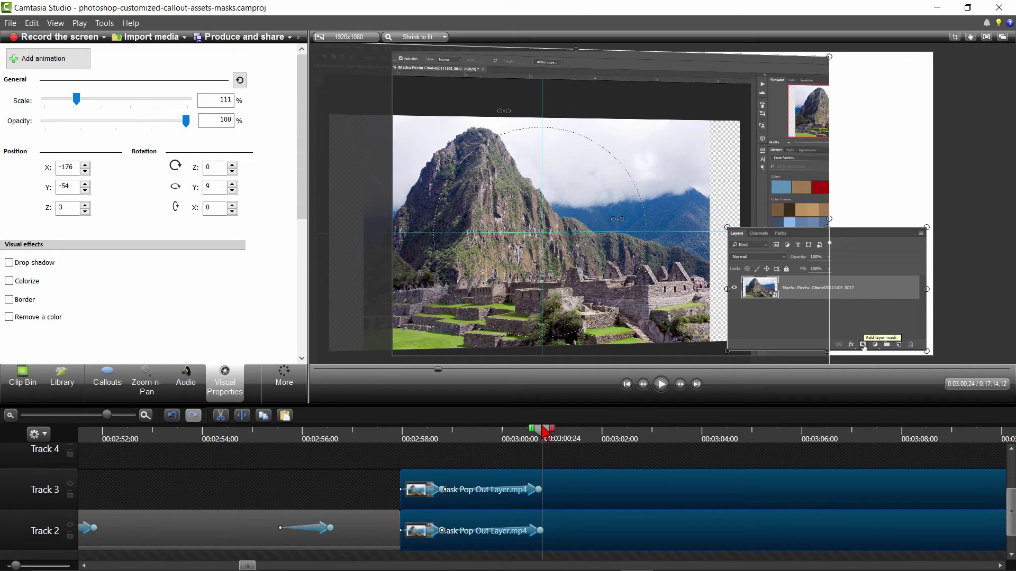
pyautogui.press('s')
pyautogui.press('s')
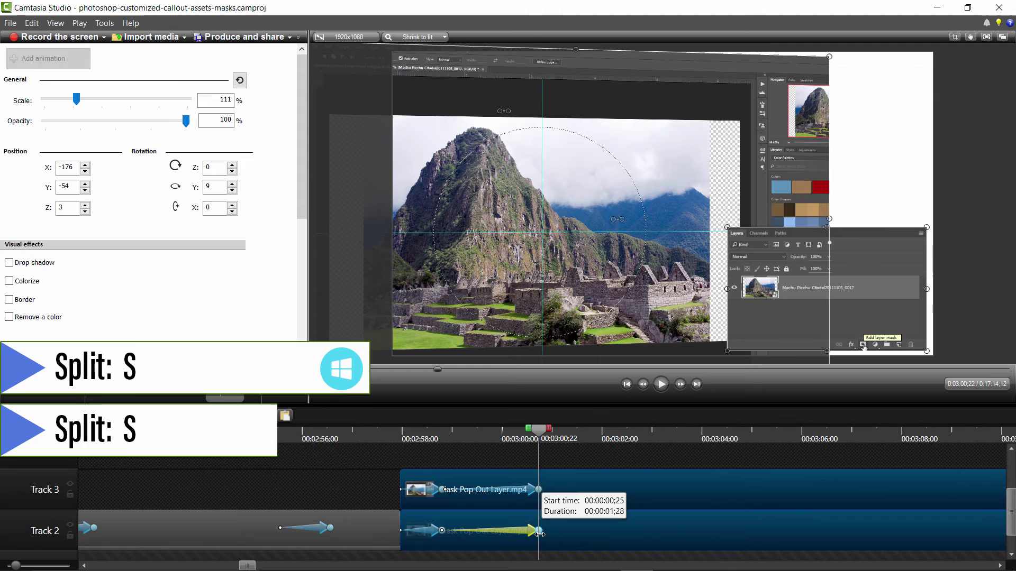
# Step: Split both mask clips again at 0:03:23;15
pyautogui.moveTo(247, 566); pyautogui.dragTo(266, 565)
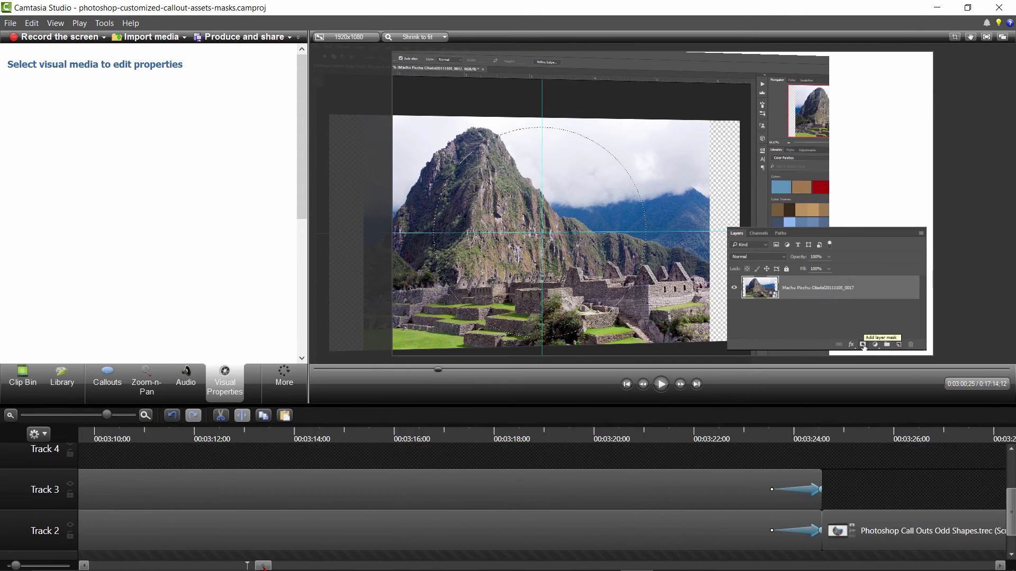
pyautogui.click(620, 439)
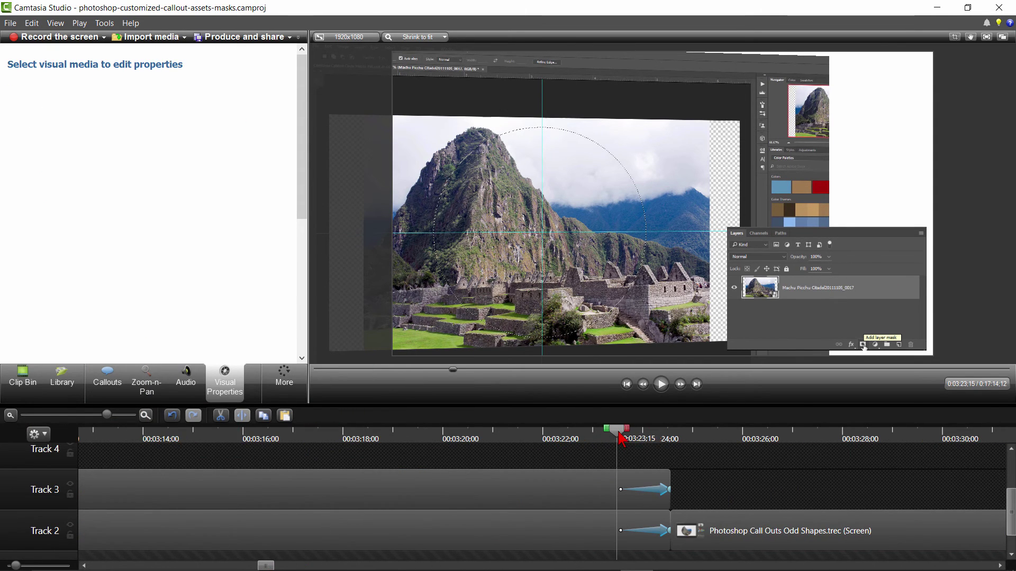
pyautogui.click(591, 491)
pyautogui.keyDown('ctrl'); pyautogui.click(580, 530); pyautogui.keyUp('ctrl')
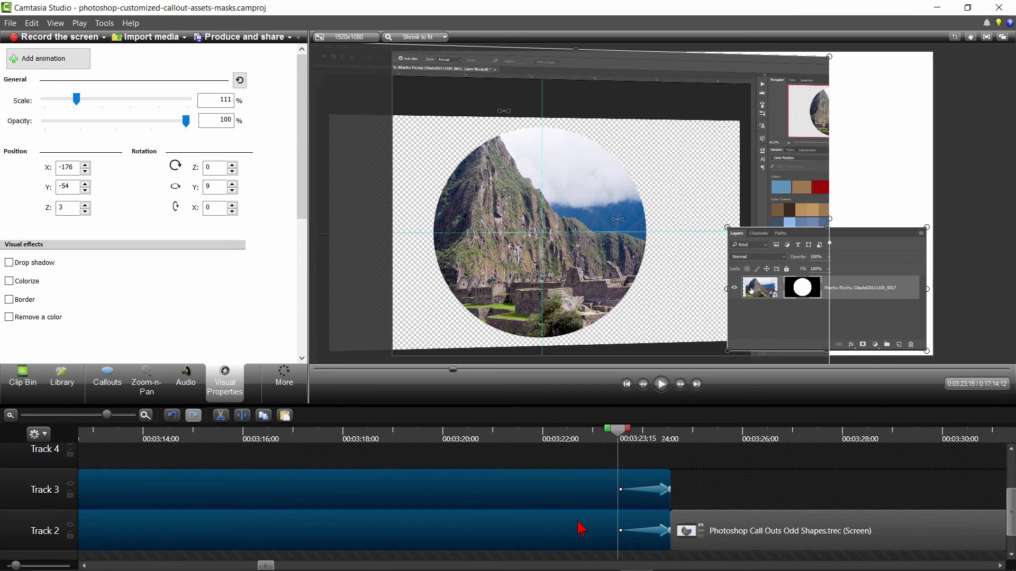
pyautogui.press('s')
pyautogui.press('Delete')
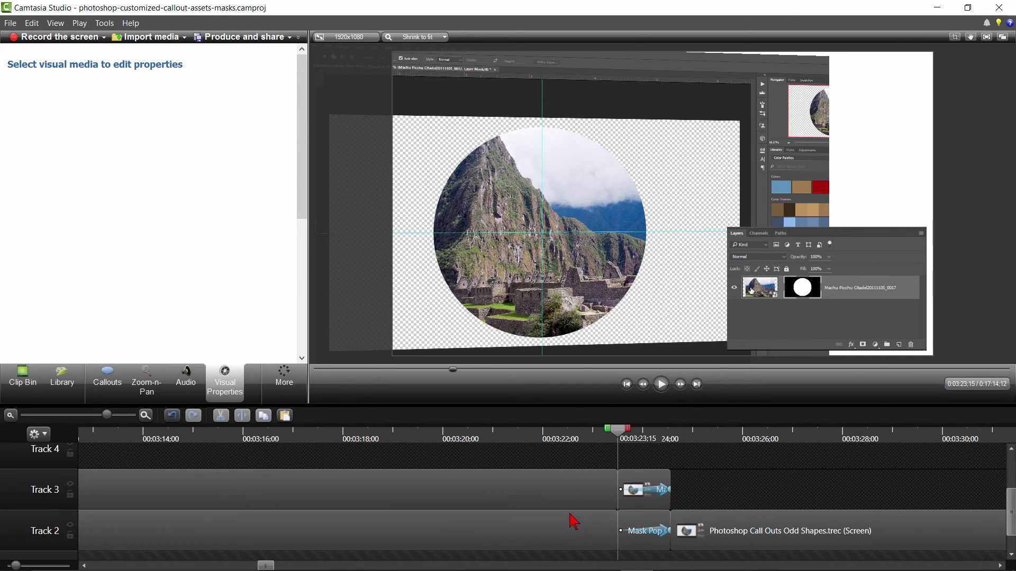
pyautogui.moveTo(266, 565); pyautogui.dragTo(254, 566)
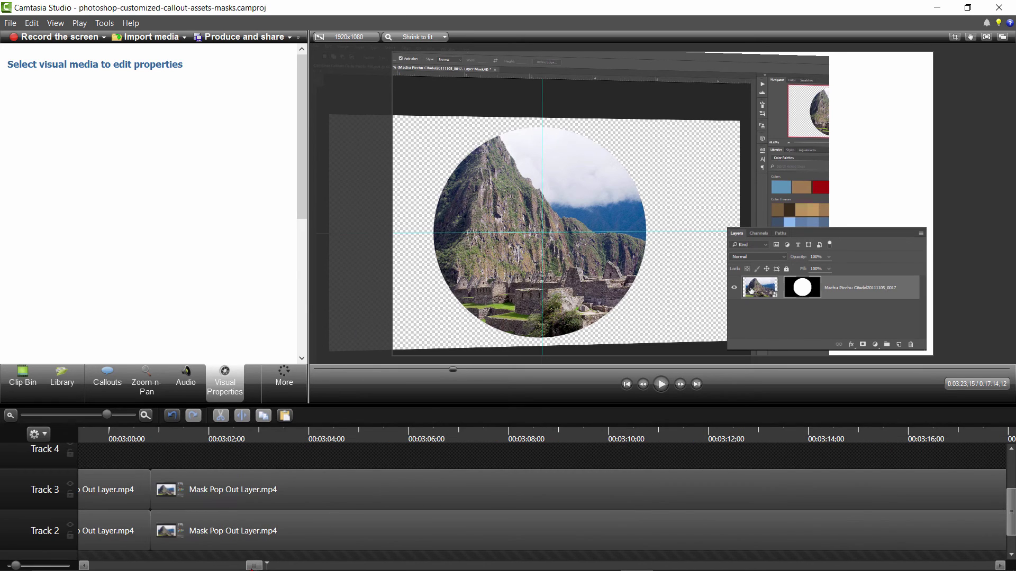
# Step: Give the later Track 3 clip a drop shadow with opacity 95 and distance 17
pyautogui.click(262, 500)
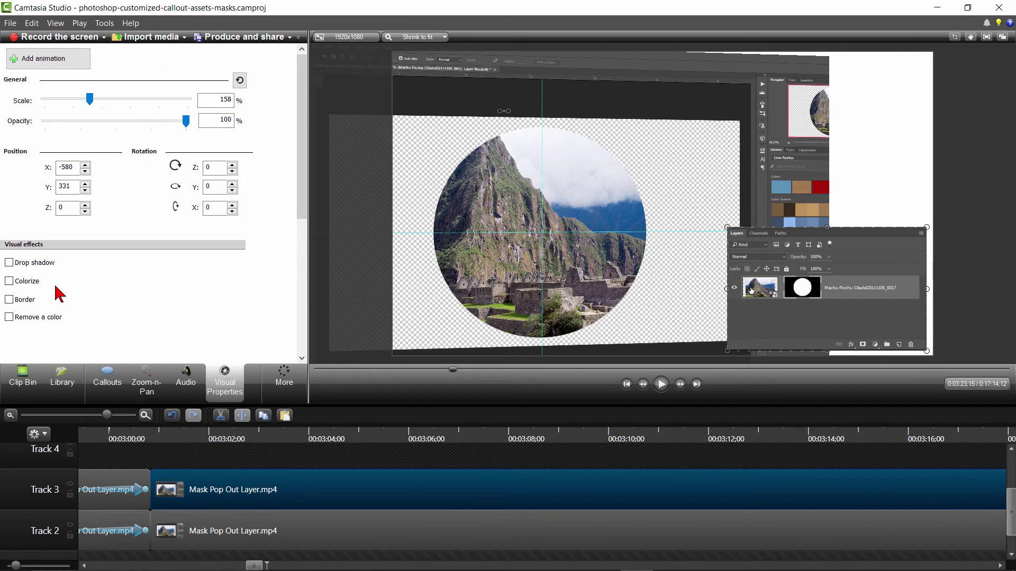
pyautogui.click(10, 263)
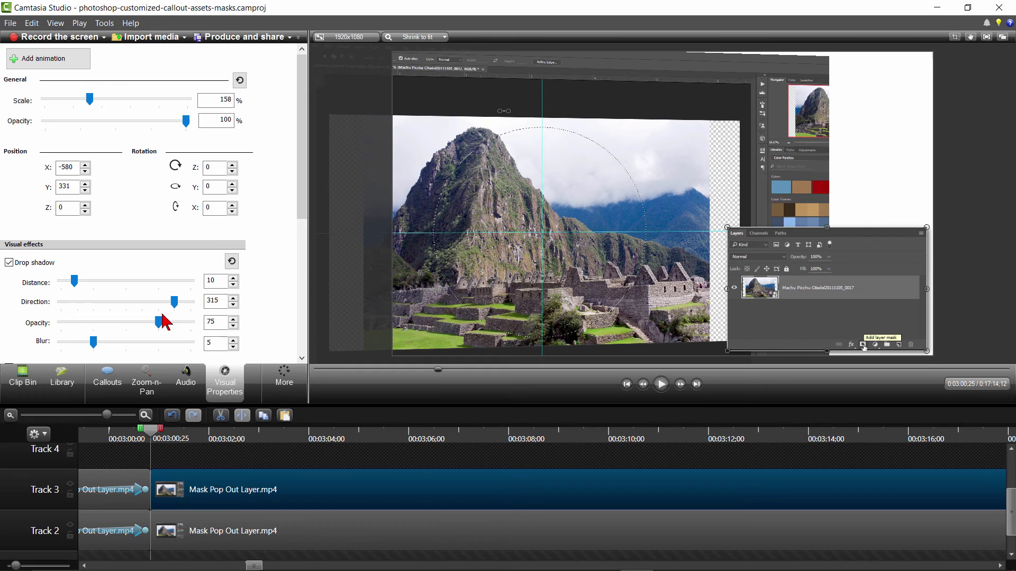
pyautogui.moveTo(158, 324); pyautogui.dragTo(185, 324)
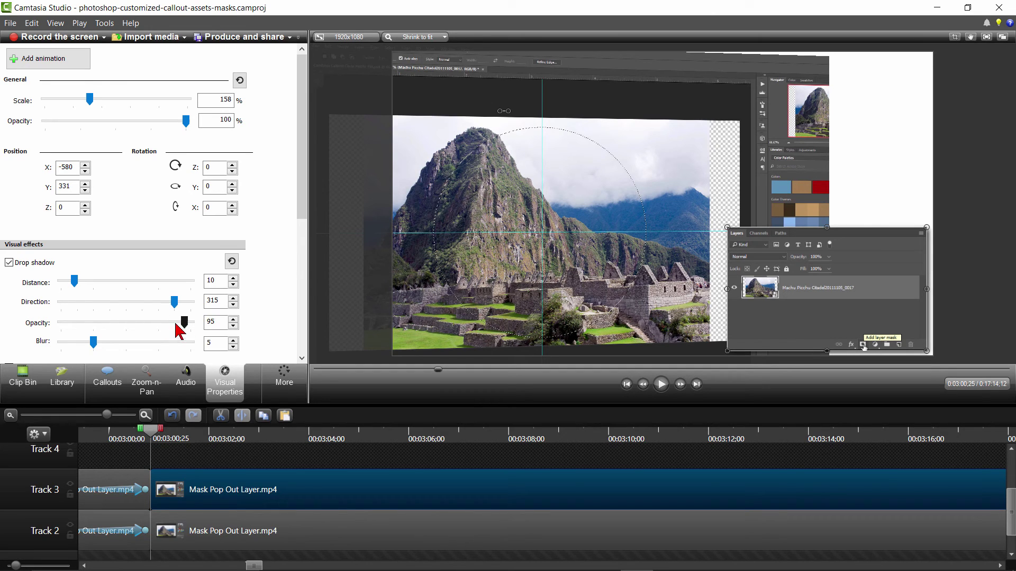
pyautogui.moveTo(74, 281); pyautogui.dragTo(83, 282)
pyautogui.moveTo(308, 198); pyautogui.dragTo(307, 254)
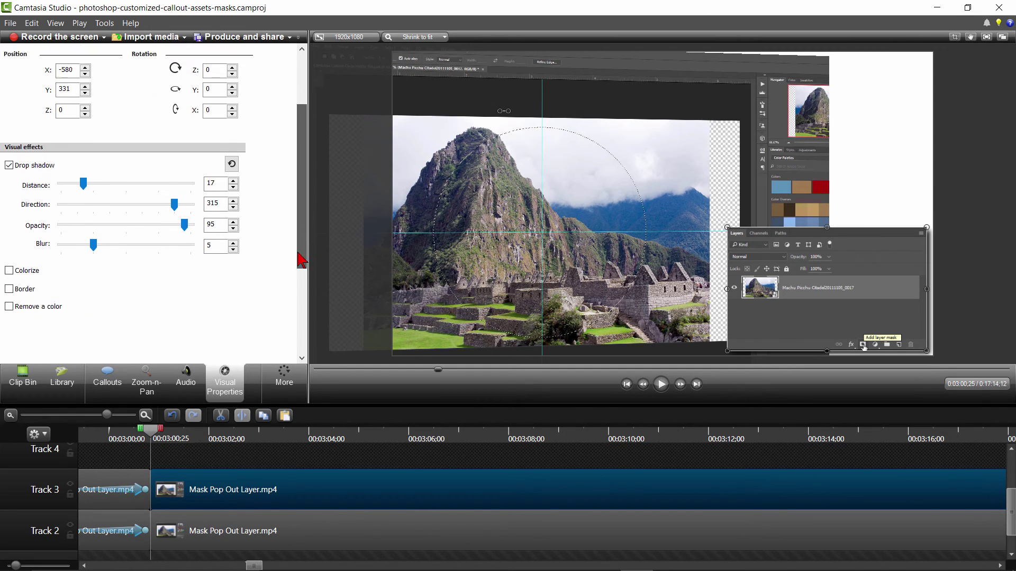
# Step: Add a custom green border with thickness 10 to the Track 3 clip
pyautogui.click(10, 285)
pyautogui.click(68, 303)
pyautogui.click(96, 393)
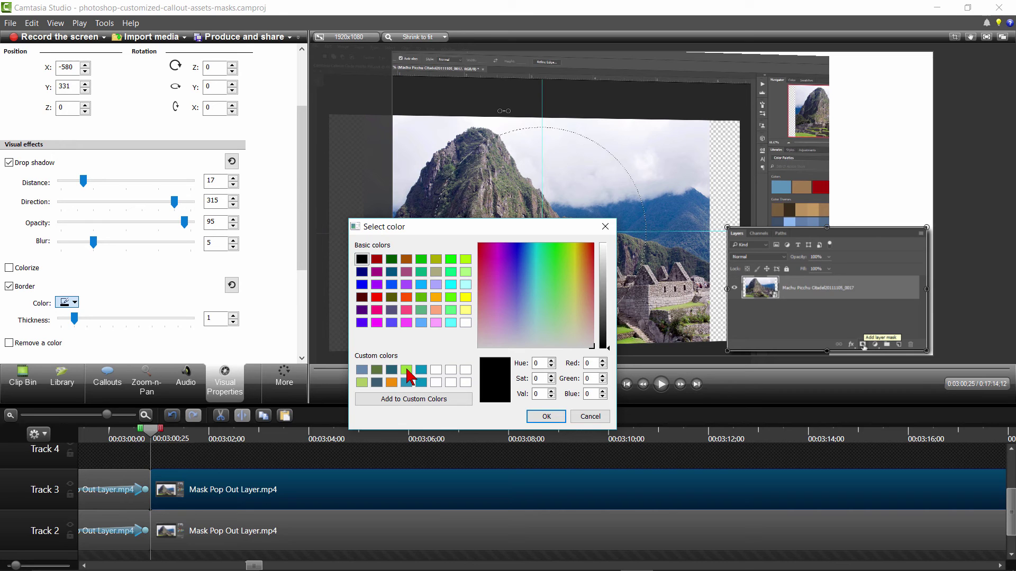
pyautogui.click(407, 371)
pyautogui.click(546, 417)
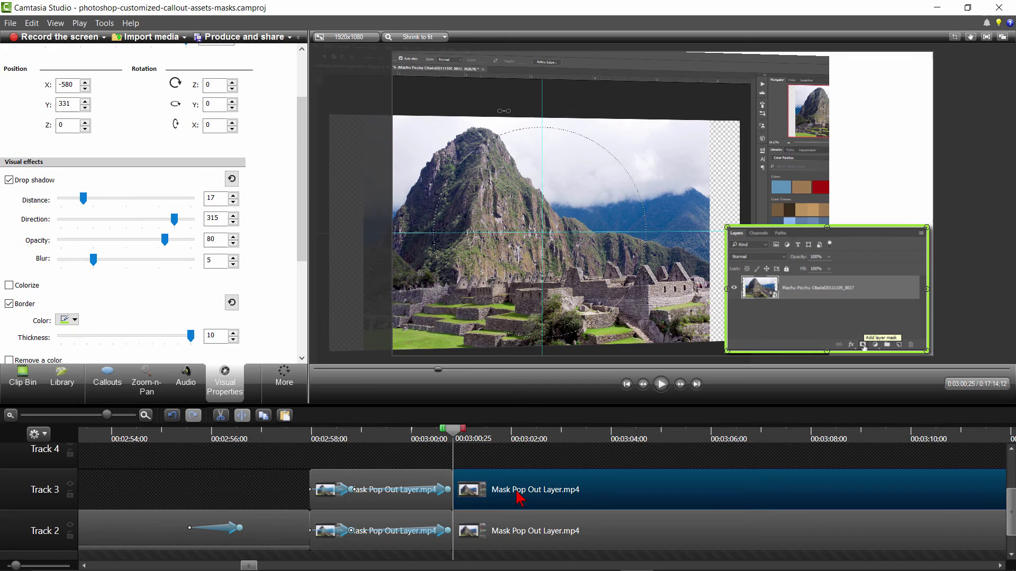
# Step: Give the later Track 2 clip a drop shadow with distance 34 and adjusted settings
pyautogui.click(547, 542)
pyautogui.click(10, 179)
pyautogui.moveTo(83, 182); pyautogui.dragTo(105, 182)
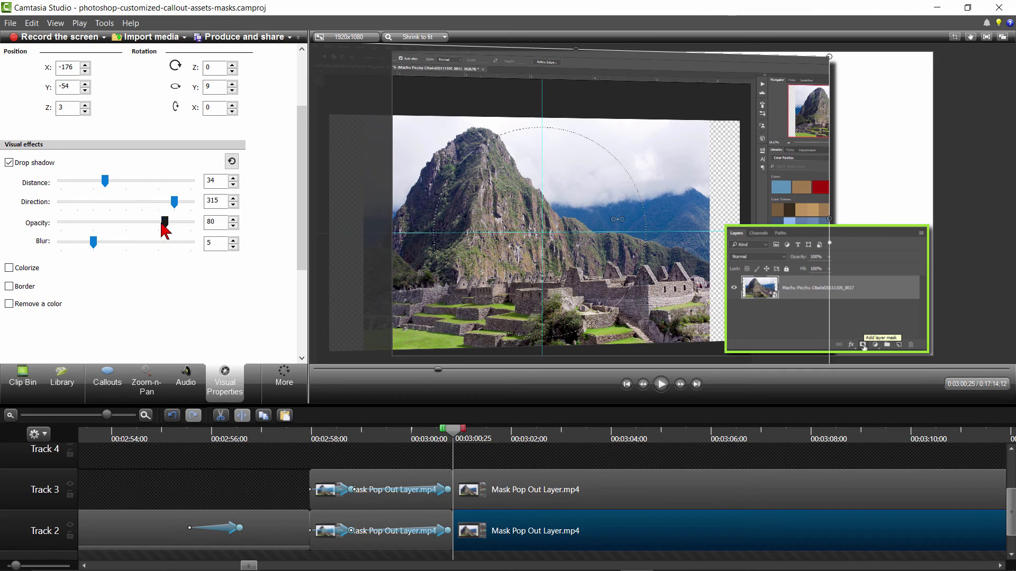
pyautogui.moveTo(165, 222); pyautogui.dragTo(120, 223)
pyautogui.moveTo(93, 242); pyautogui.dragTo(106, 242)
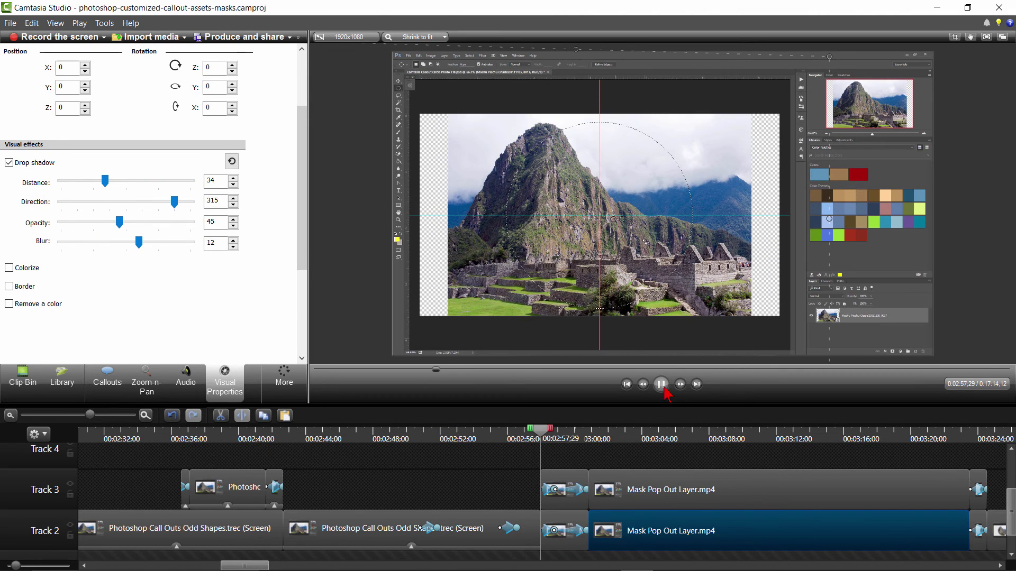
# Step: Play the timeline from 2:57;29 to test the pop-out zoom effect
pyautogui.click(662, 384)
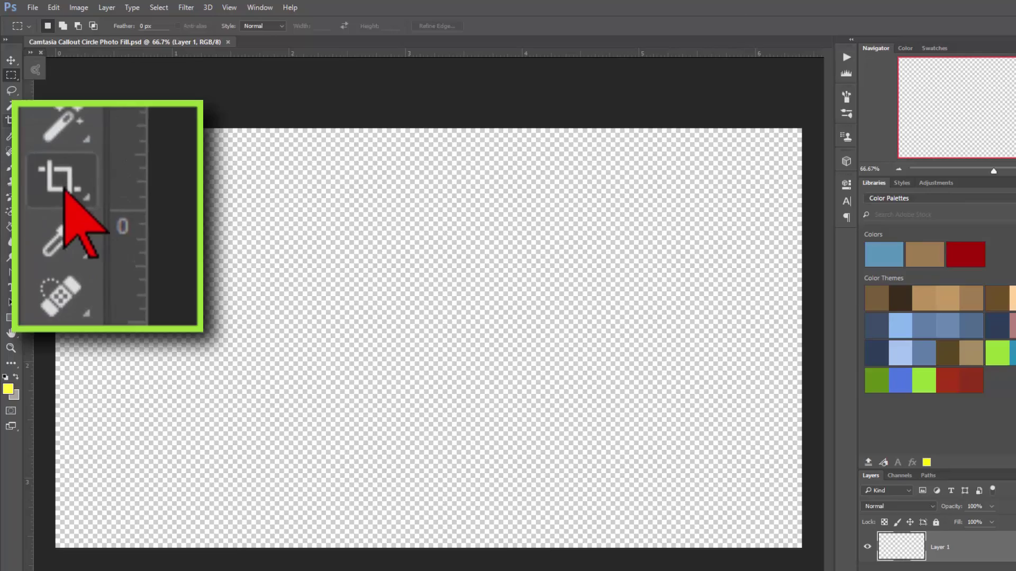
# Step: Mask the Machu Picchu photo layer to the circular selection with a layer mask
pyautogui.press('c')
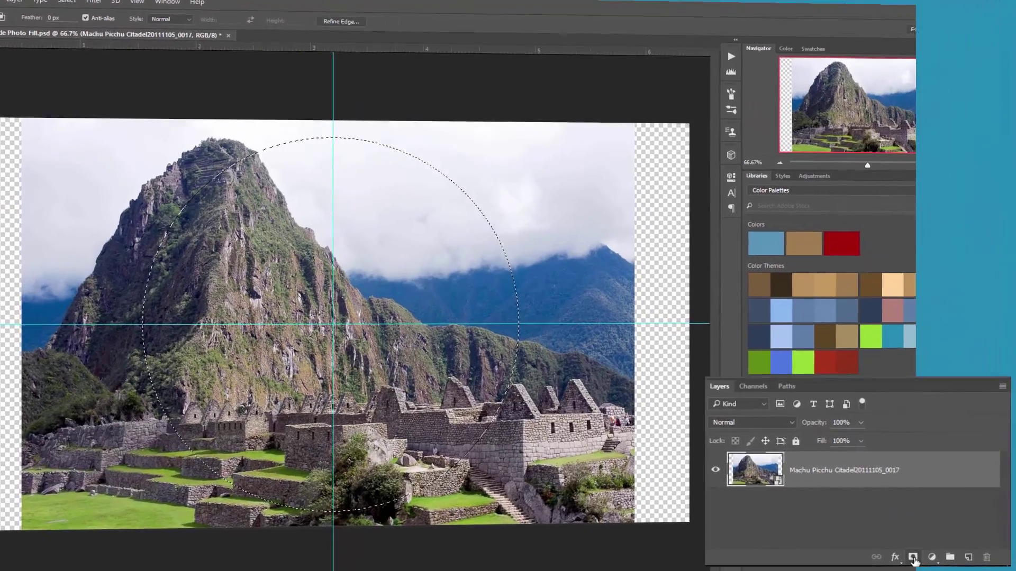
pyautogui.click(914, 559)
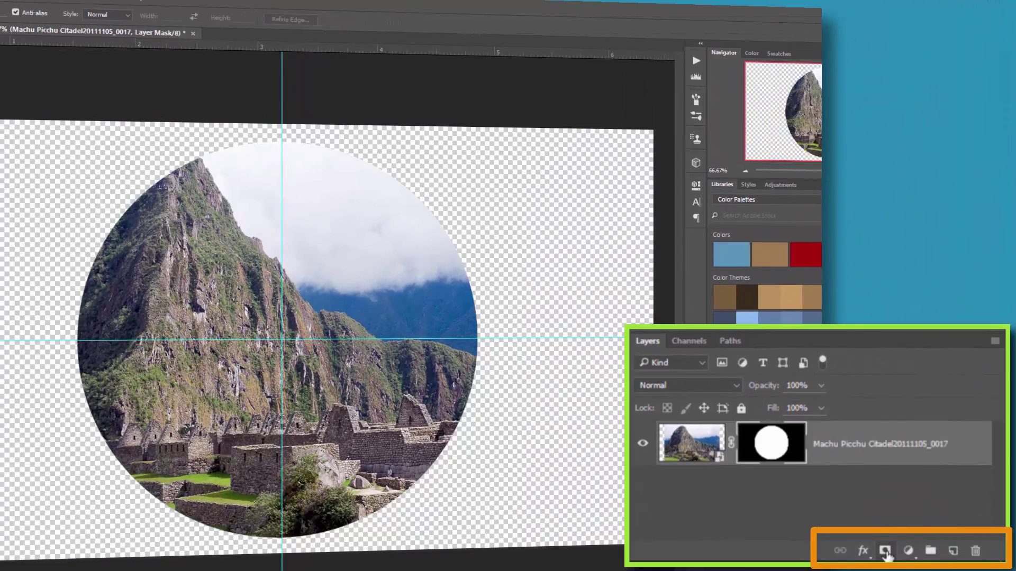